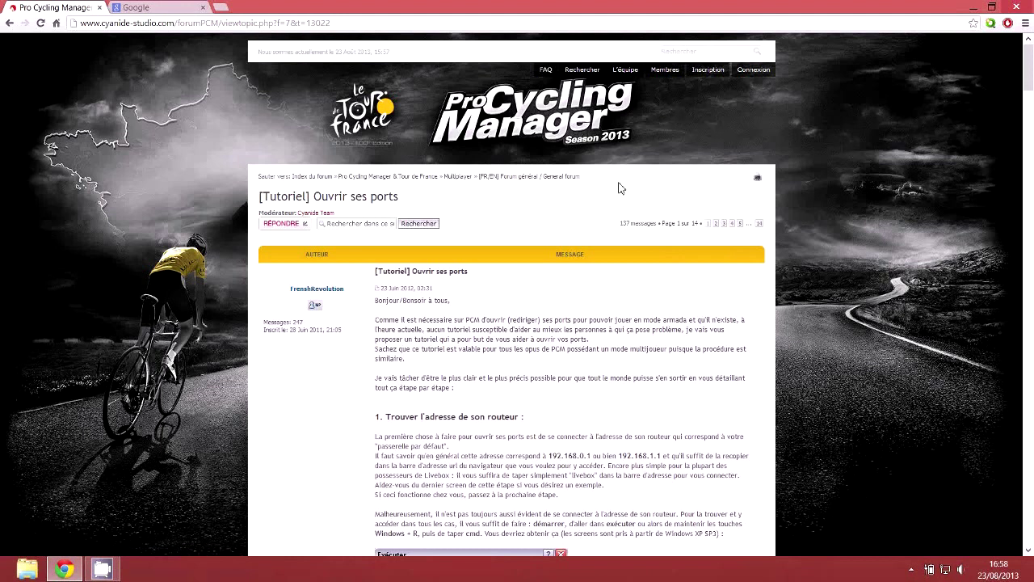
Switch to the Google homepage tab and minimize Chrome to reveal the desktop.
{"action": "scroll", "coordinate": [584, 308], "scroll_direction": "down", "scroll_amount": 4}
{"action": "scroll", "coordinate": [584, 307], "scroll_direction": "up", "scroll_amount": 1}
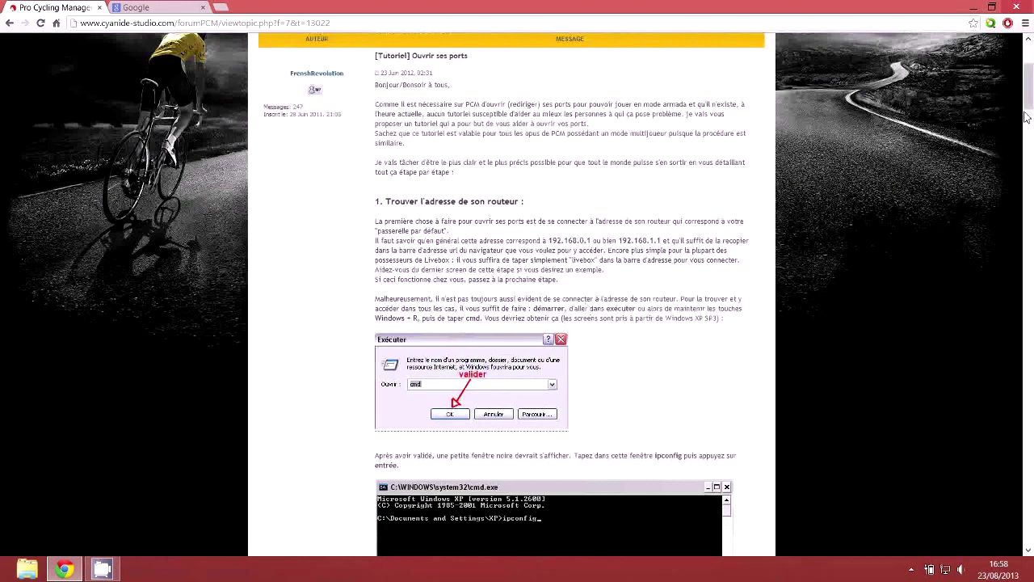
{"action": "scroll", "coordinate": [1030, 88], "scroll_direction": "up", "scroll_amount": 3}
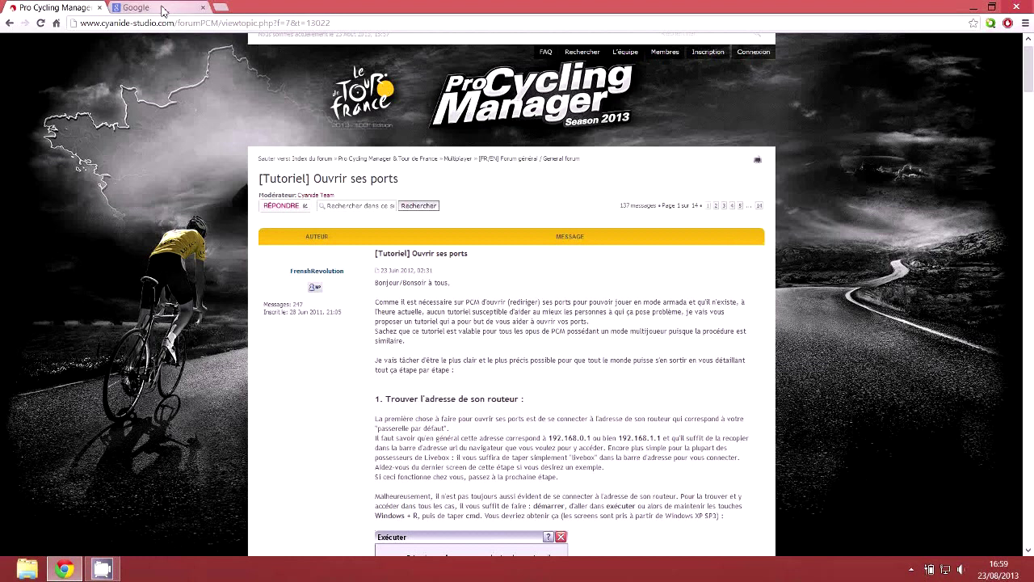
{"action": "left_click", "coordinate": [162, 11]}
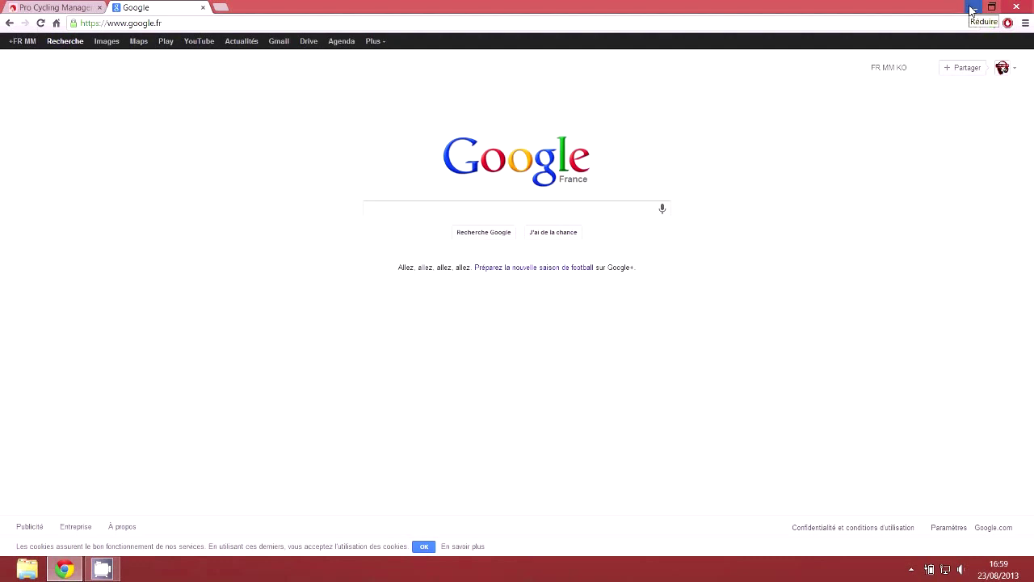
{"action": "left_click", "coordinate": [973, 10]}
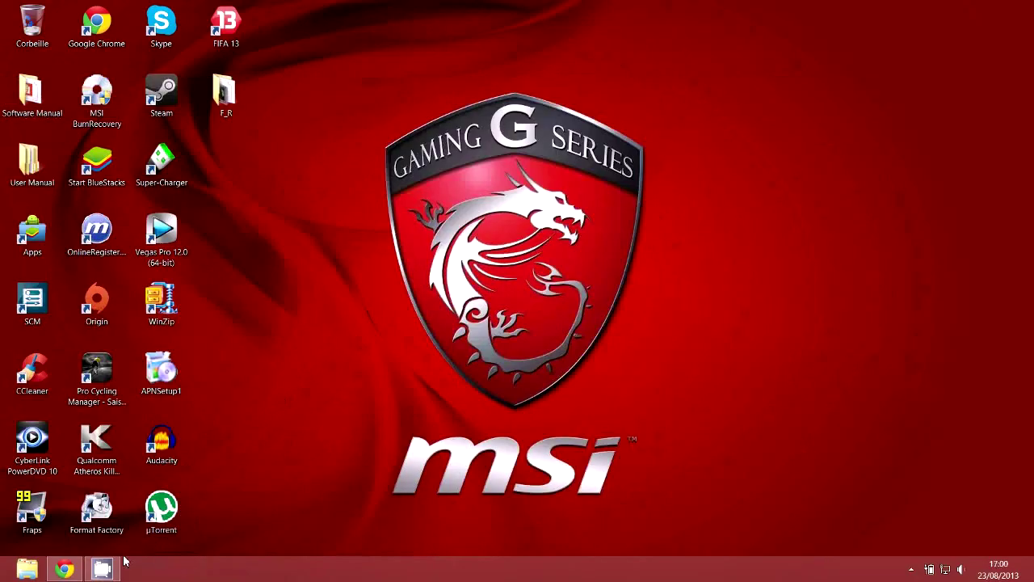
Launch Command Prompt from the Run box with cmd.
{"action": "mouse_move", "coordinate": [102, 568]}
{"action": "key", "text": "super+r"}
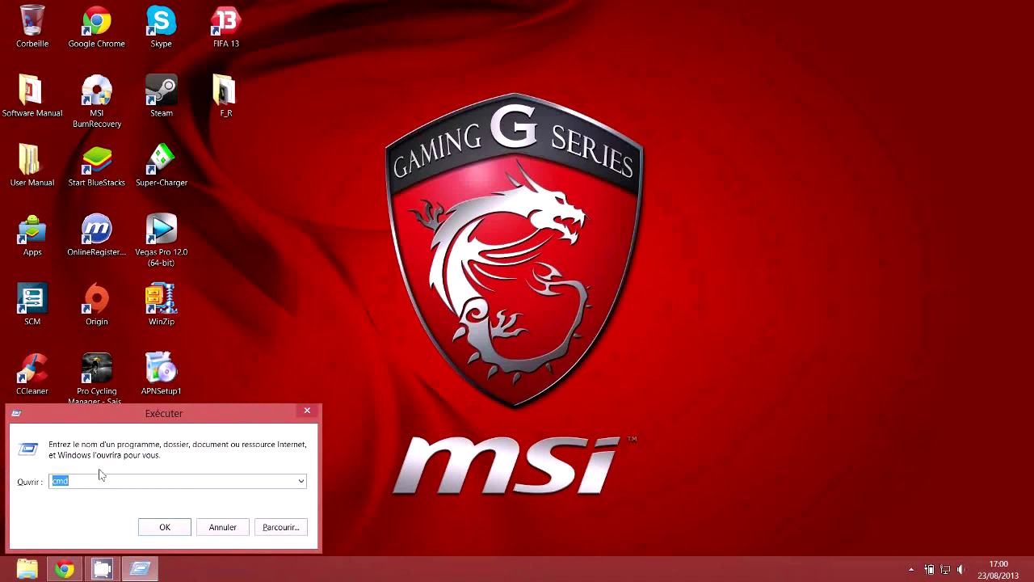
{"action": "key", "text": "BackSpace"}
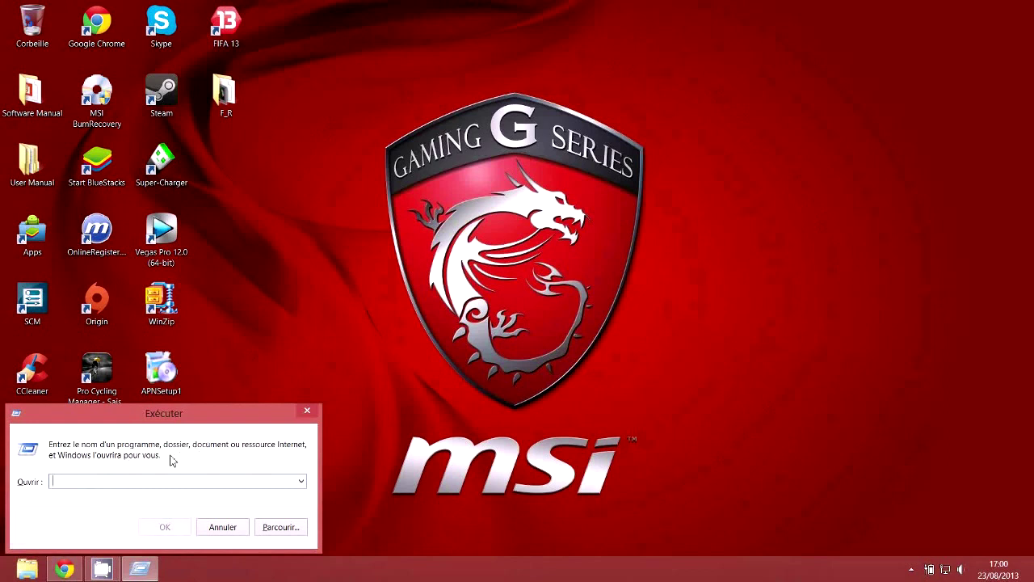
{"action": "type", "text": "cmd"}
{"action": "key", "text": "Return"}
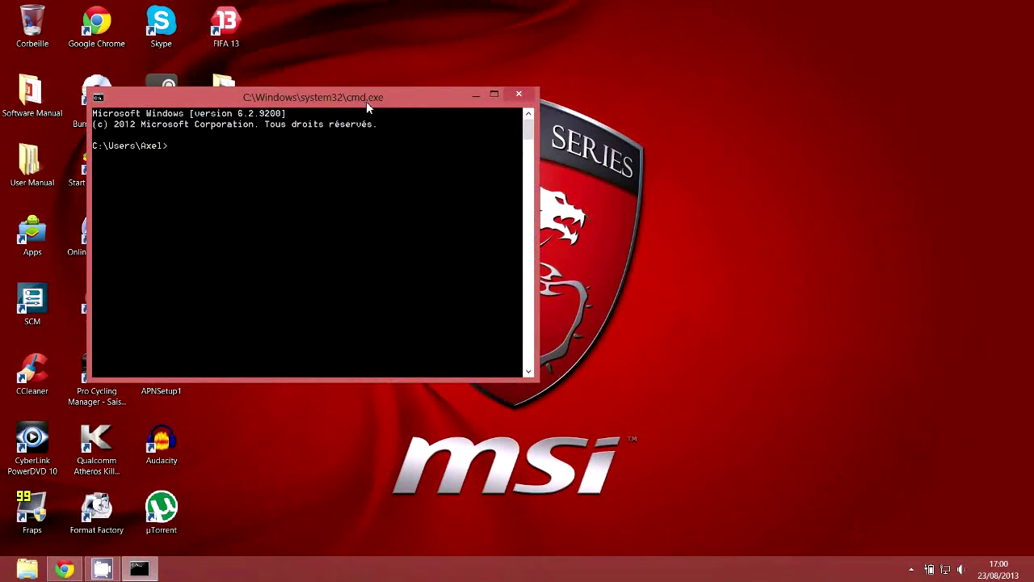
Move the console aside and run ipconfig to list the network settings.
{"action": "left_click_drag", "start_coordinate": [366, 101], "coordinate": [544, 103]}
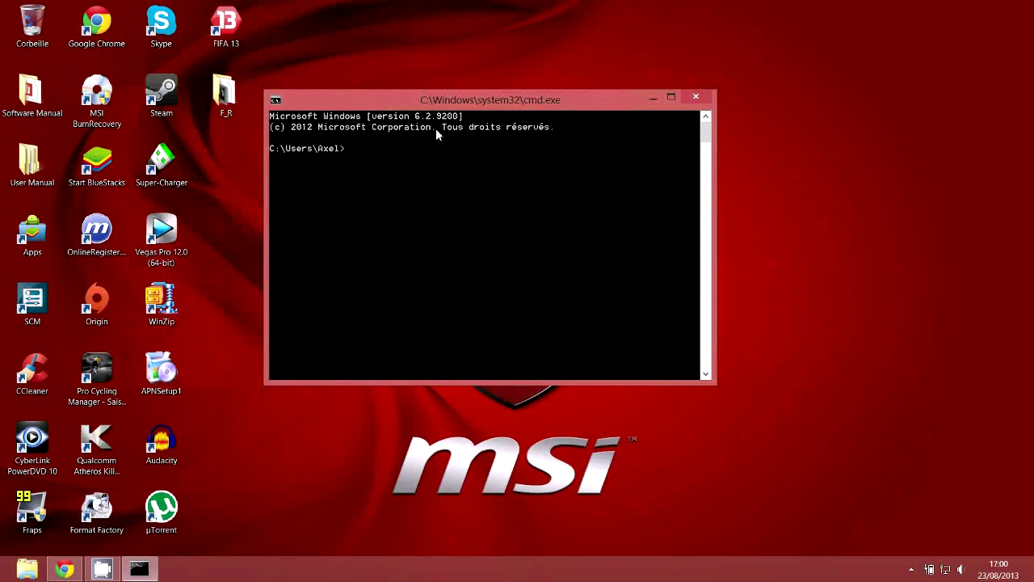
{"action": "type", "text": "ipconfig"}
{"action": "key", "text": "Return"}
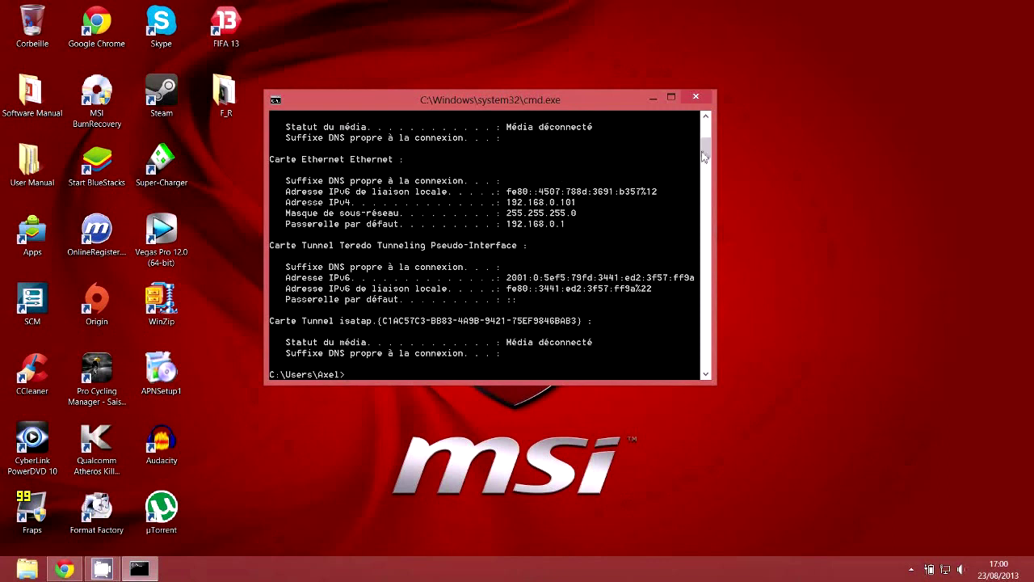
Review the ipconfig output for gateway 192.168.0.1, then bring Chrome back to the front.
{"action": "left_click_drag", "start_coordinate": [705, 148], "coordinate": [706, 142]}
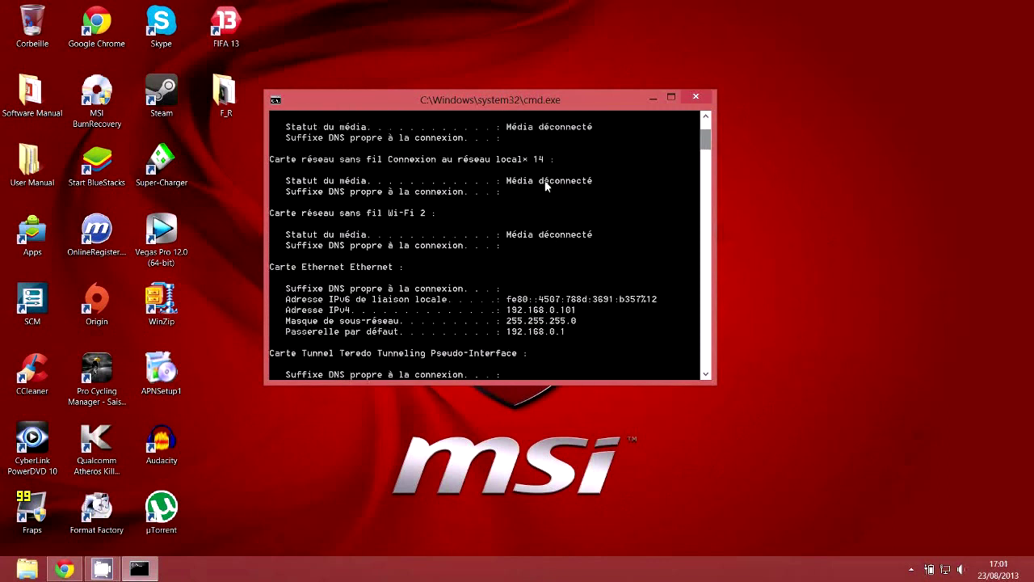
{"action": "mouse_move", "coordinate": [707, 150]}
{"action": "left_mouse_down"}
{"action": "mouse_move", "coordinate": [708, 141]}
{"action": "mouse_move", "coordinate": [707, 157]}
{"action": "left_mouse_up"}
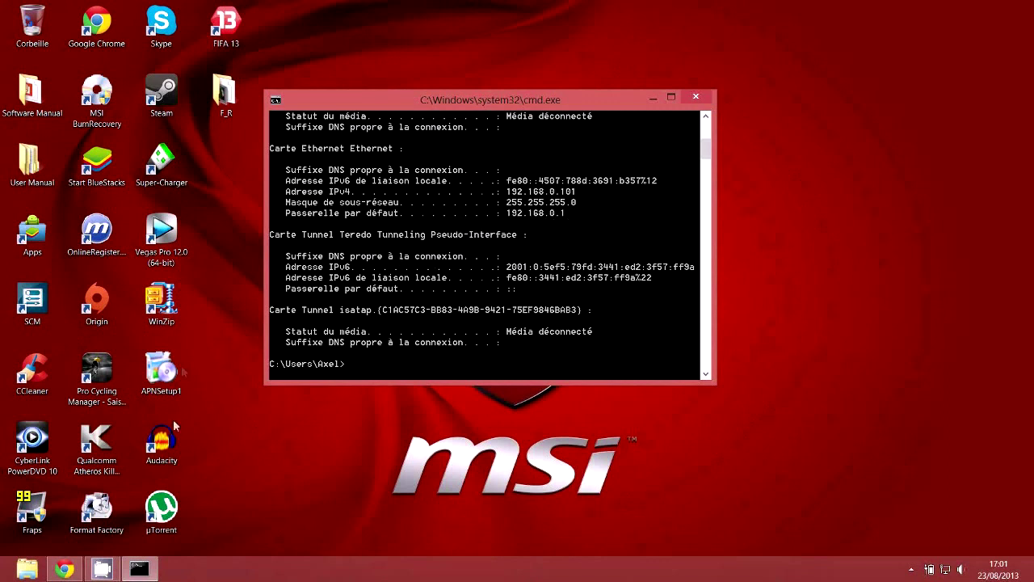
{"action": "mouse_move", "coordinate": [75, 569]}
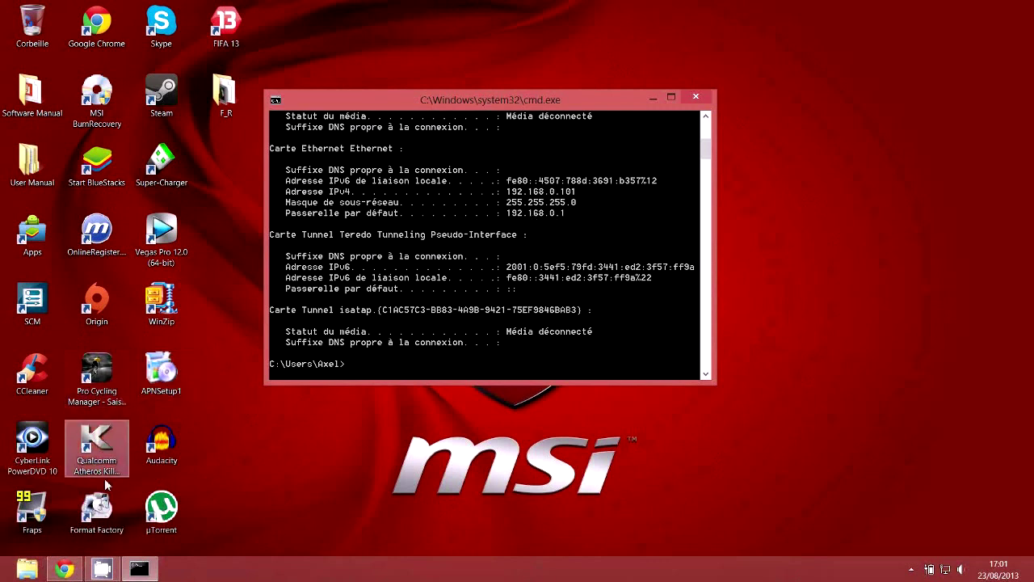
{"action": "left_click", "coordinate": [67, 571]}
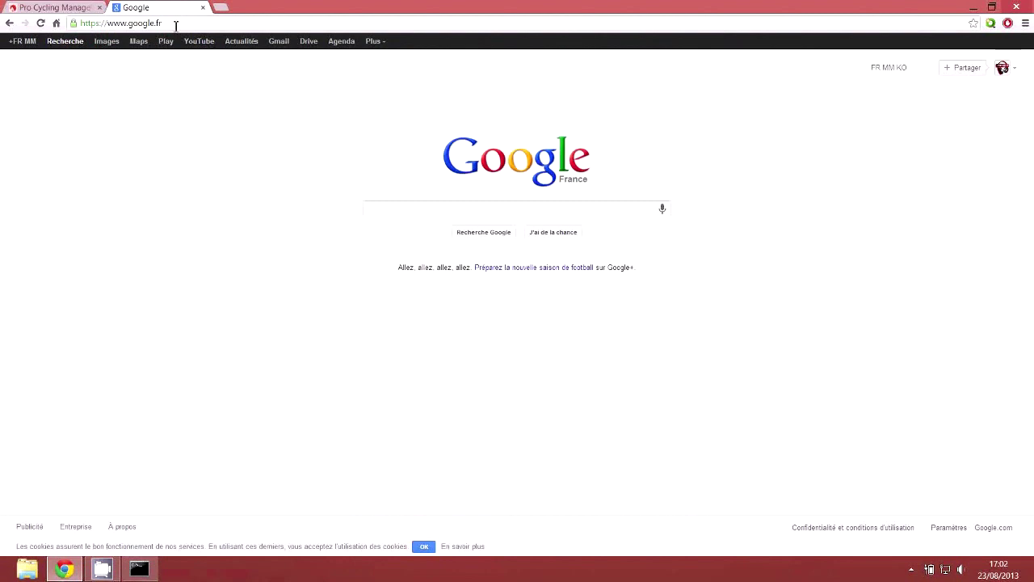
Go to 192.168.0.1 in the address bar to reach the D-Link DIR-100 login page.
{"action": "left_click", "coordinate": [175, 25]}
{"action": "type", "text": "l"}
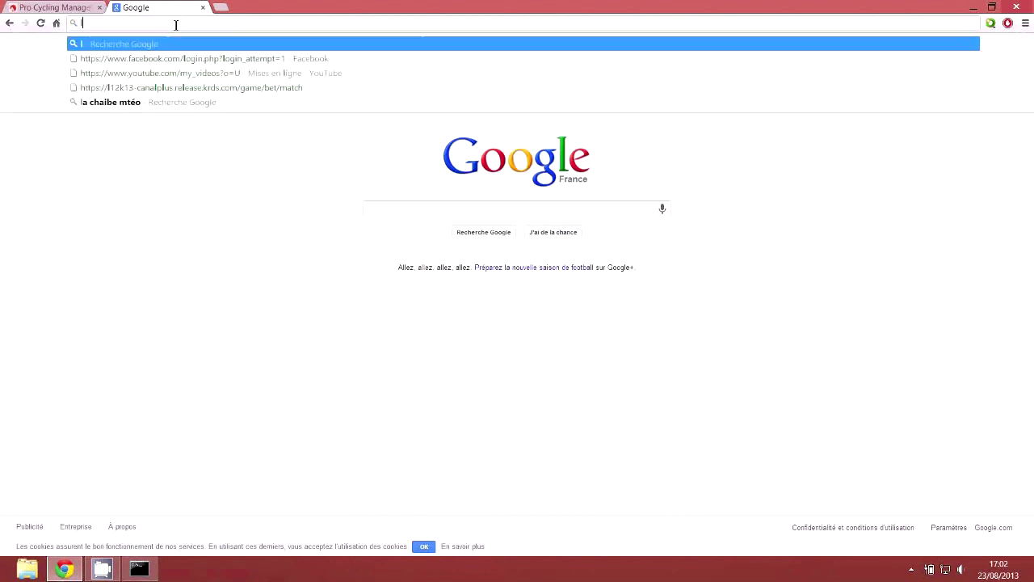
{"action": "type", "text": "ivebox"}
{"action": "key", "text": "BackSpace"}
{"action": "key", "text": "BackSpace"}
{"action": "key", "text": "BackSpace"}
{"action": "key", "text": "BackSpace"}
{"action": "key", "text": "BackSpace"}
{"action": "key", "text": "BackSpace"}
{"action": "key", "text": "BackSpace"}
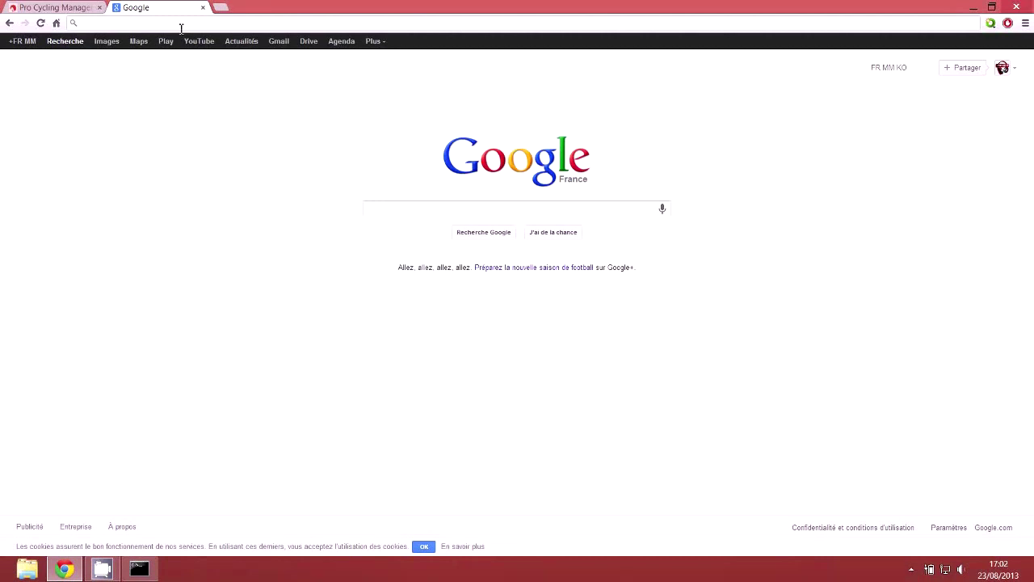
{"action": "type", "text": "192.168"}
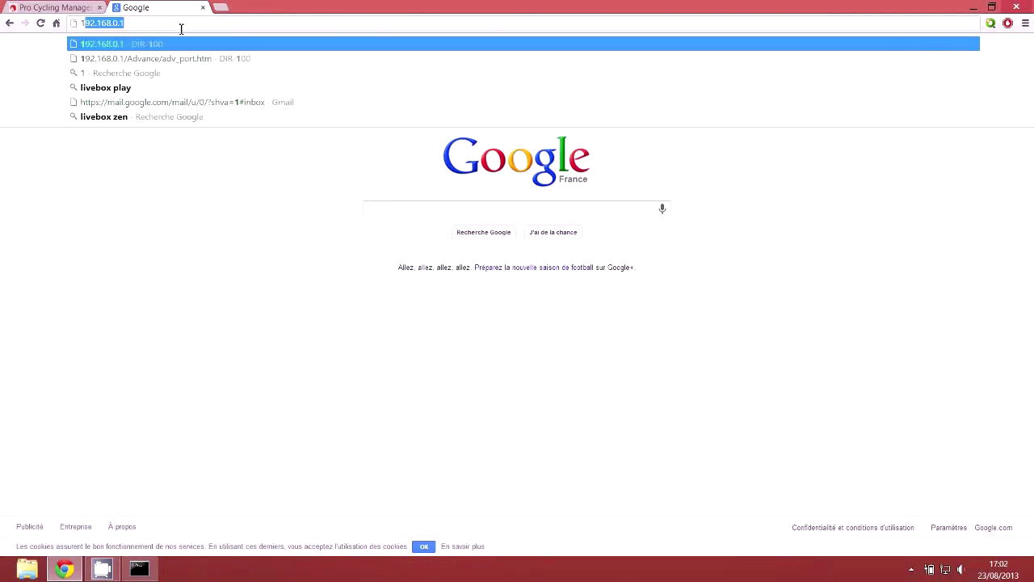
{"action": "type", "text": ".0.1"}
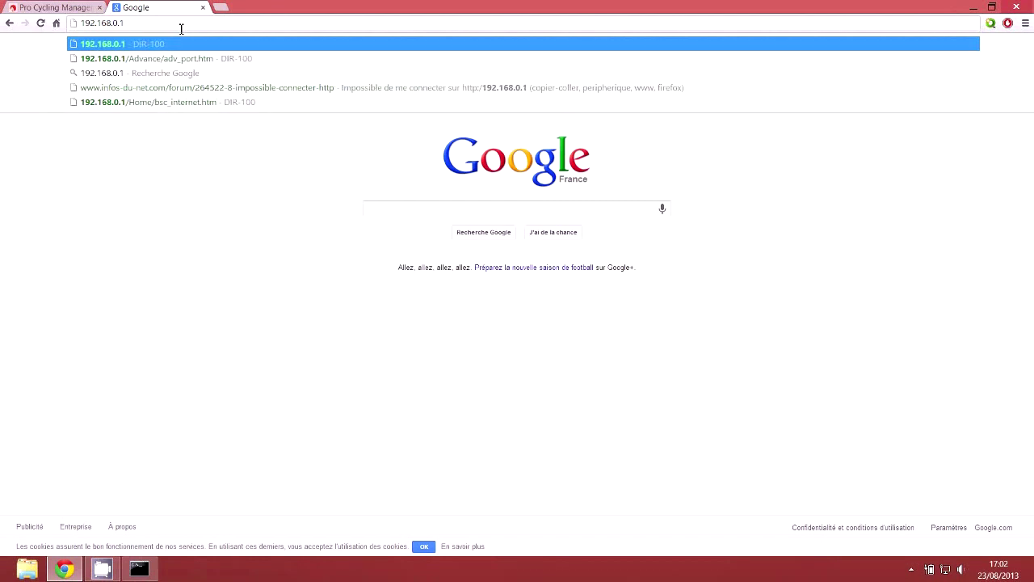
{"action": "key", "text": "Return"}
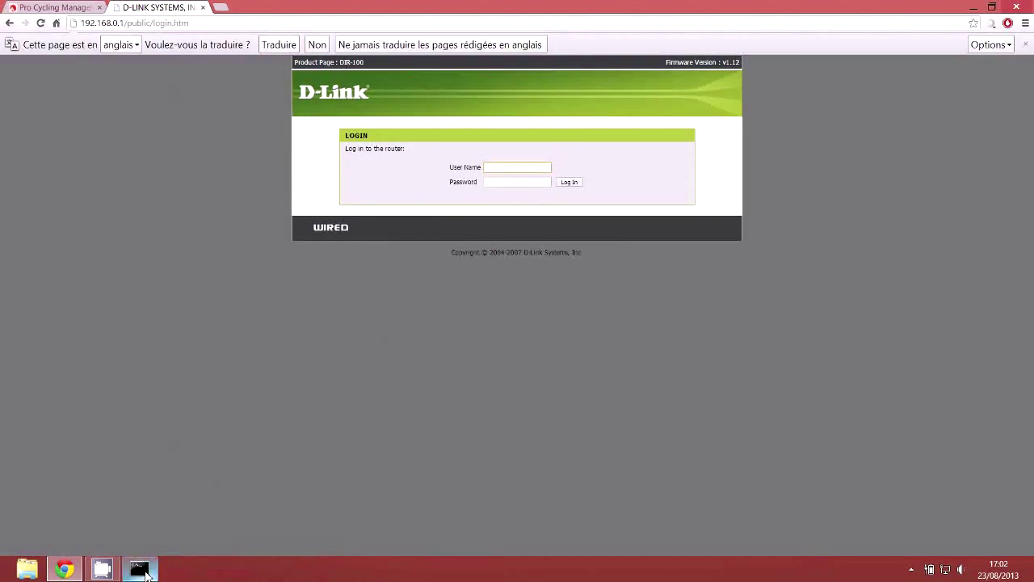
Enter the router login user name and move to the Password field.
{"action": "mouse_move", "coordinate": [146, 572]}
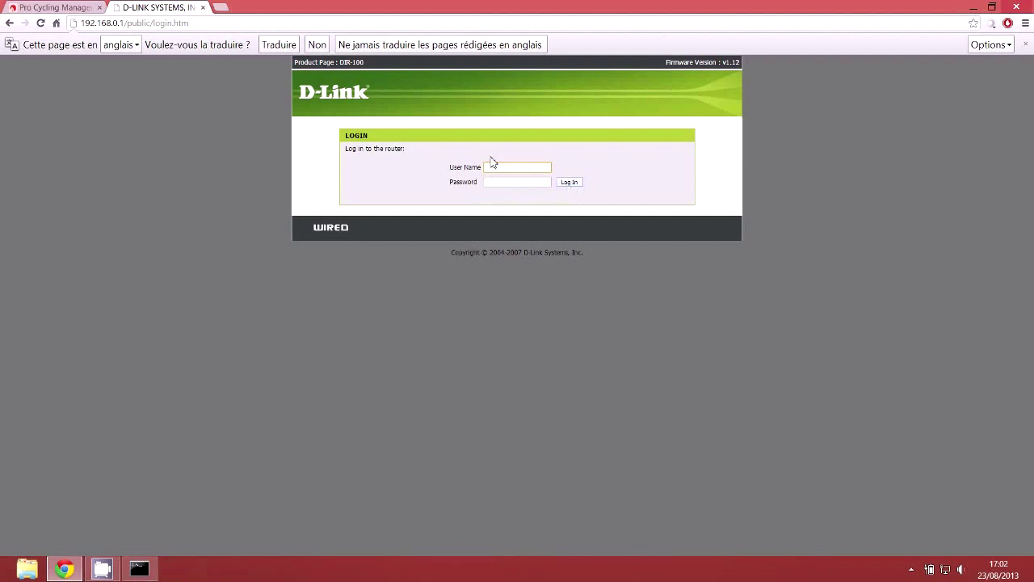
{"action": "type", "text": "admin"}
{"action": "left_click", "coordinate": [529, 222]}
{"action": "left_click", "coordinate": [525, 183]}
Log in to the router and open the ADVANCED port forwarding rules page.
{"action": "left_click", "coordinate": [569, 183]}
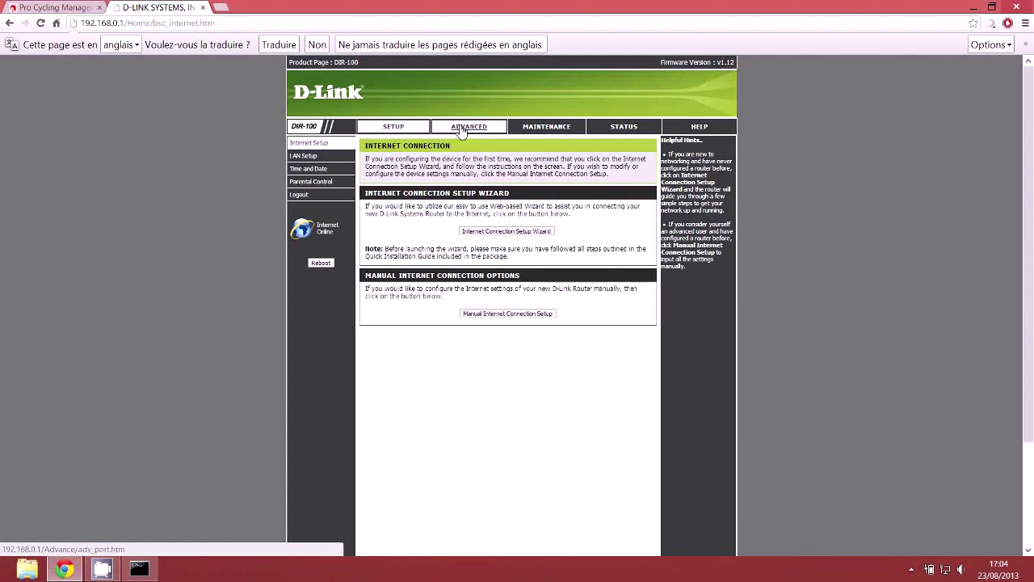
{"action": "left_click", "coordinate": [462, 129]}
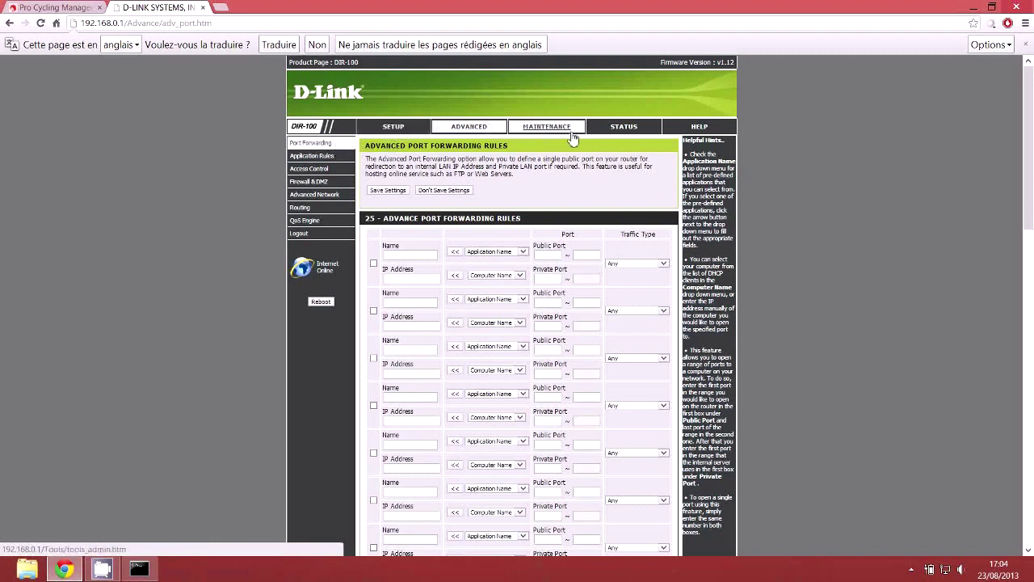
{"action": "left_click", "coordinate": [406, 127]}
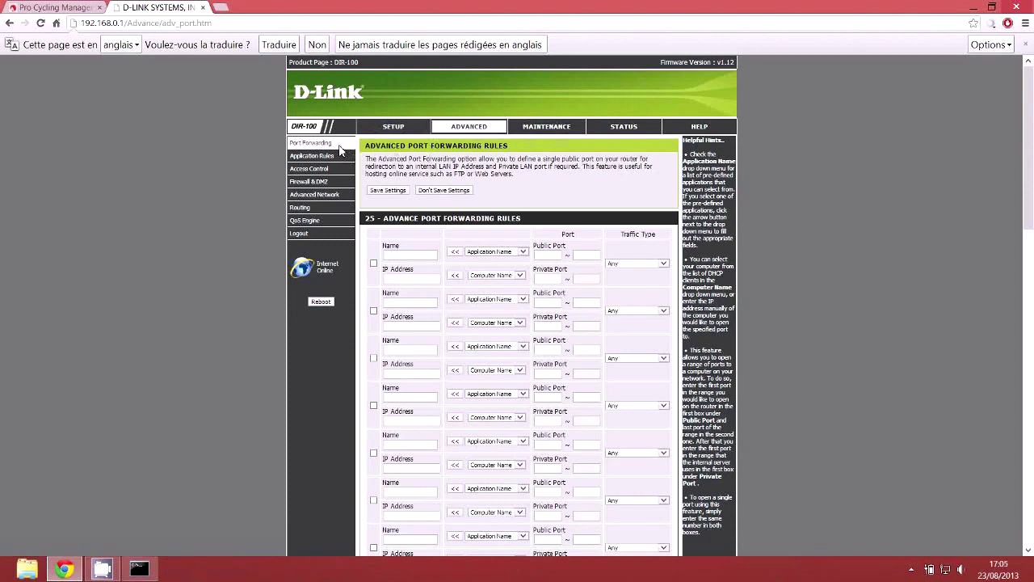
{"action": "left_click", "coordinate": [333, 146]}
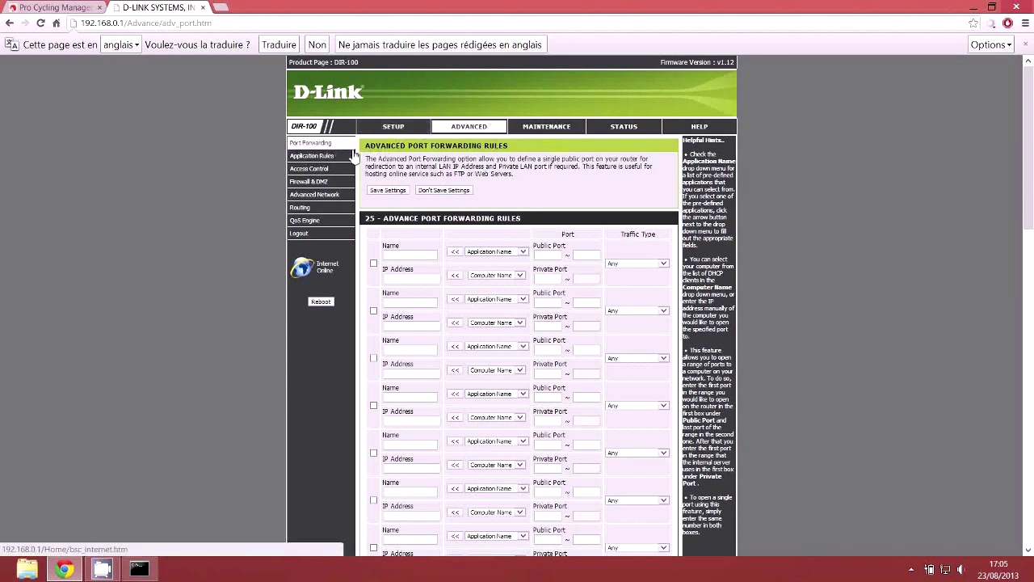
{"action": "left_click_drag", "start_coordinate": [1031, 166], "coordinate": [1033, 207]}
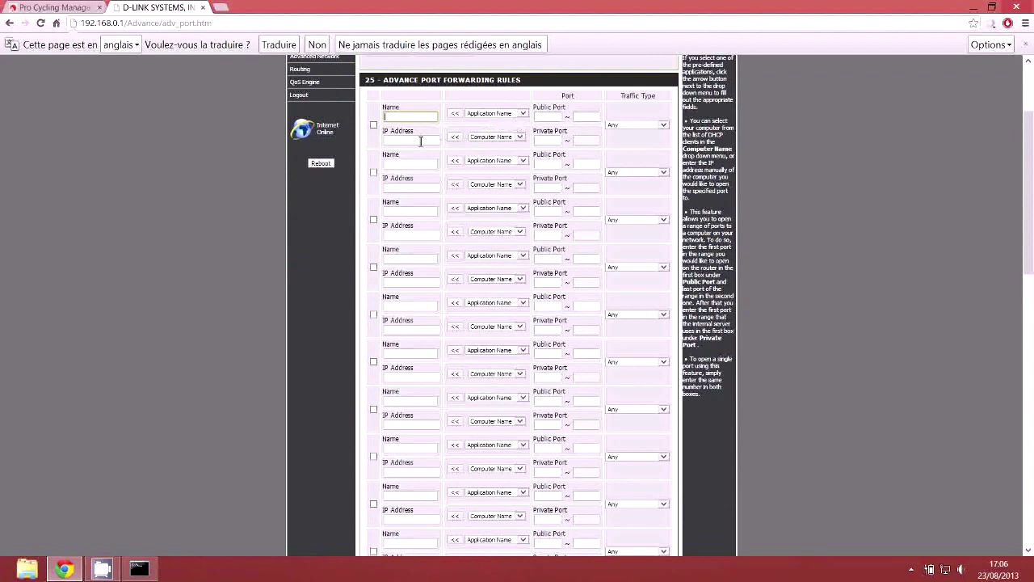
Type PCM 1 and PCM 2 into the first two forwarding rules' Name fields.
{"action": "left_click_drag", "start_coordinate": [1032, 210], "coordinate": [1032, 189]}
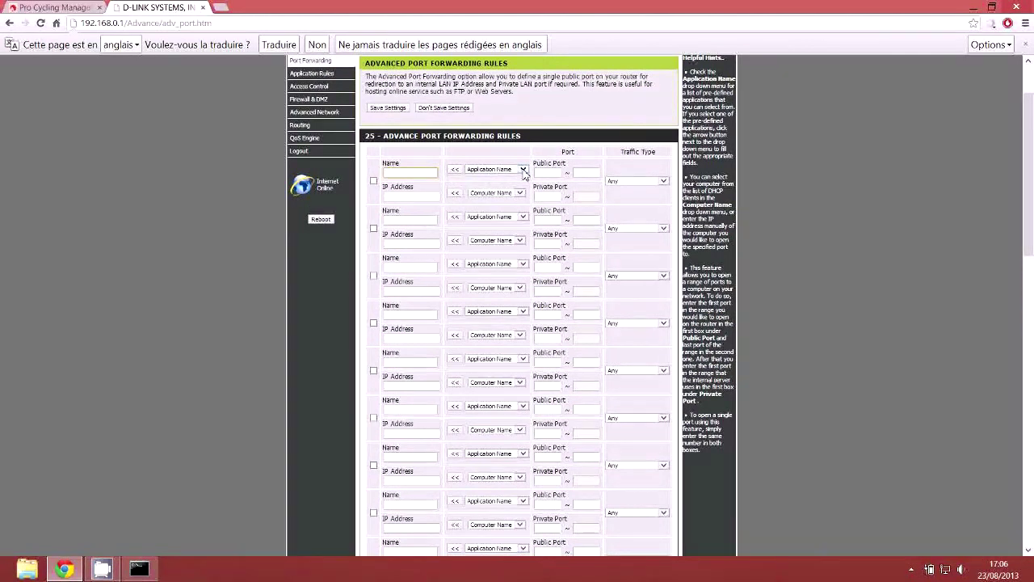
{"action": "left_click", "coordinate": [523, 170]}
{"action": "left_click", "coordinate": [494, 178]}
{"action": "left_click", "coordinate": [404, 173]}
{"action": "type", "text": "PCM"}
{"action": "left_click", "coordinate": [411, 222]}
{"action": "type", "text": "PCM 2"}
{"action": "left_click", "coordinate": [409, 196]}
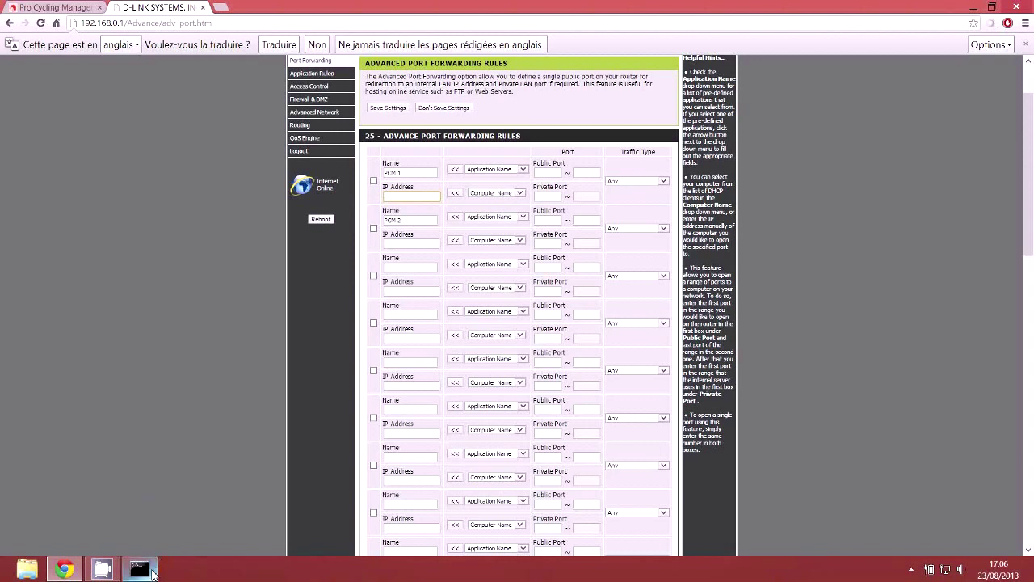
{"action": "mouse_move", "coordinate": [152, 571]}
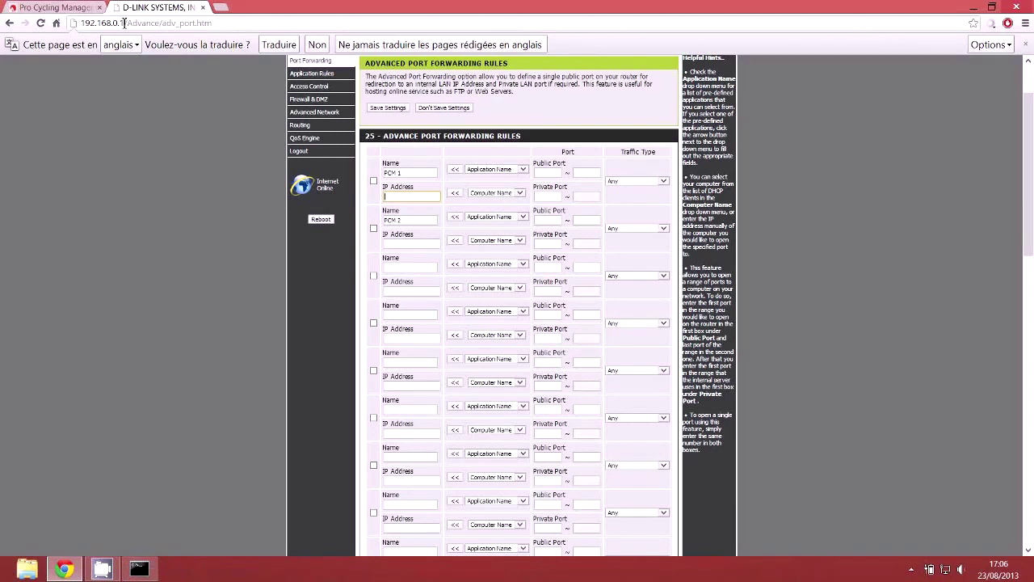
Read the IPv4 address 192.168.0.101 in the console, then minimize it.
{"action": "left_click", "coordinate": [137, 570]}
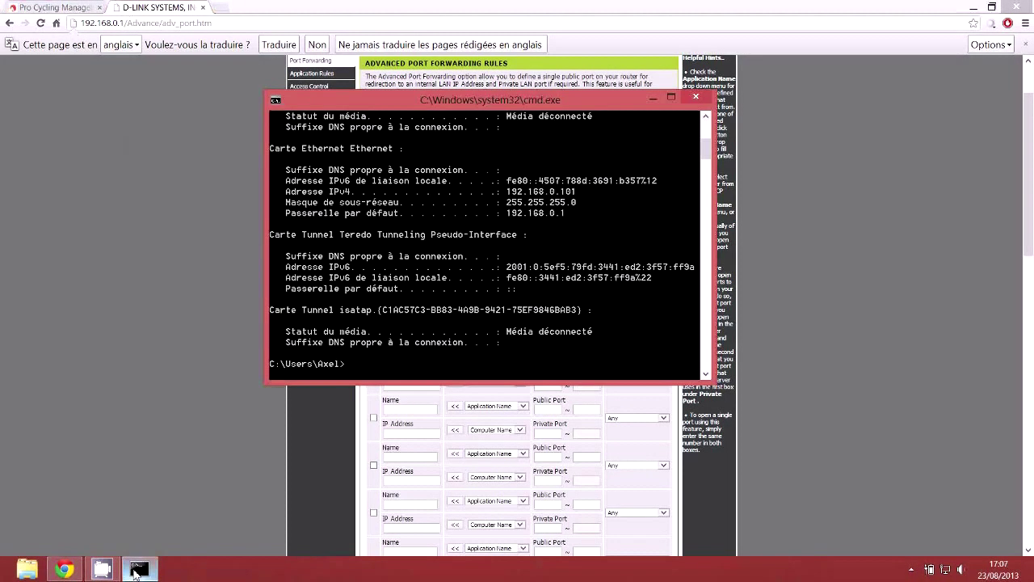
{"action": "scroll", "coordinate": [514, 217], "scroll_direction": "up", "scroll_amount": 1}
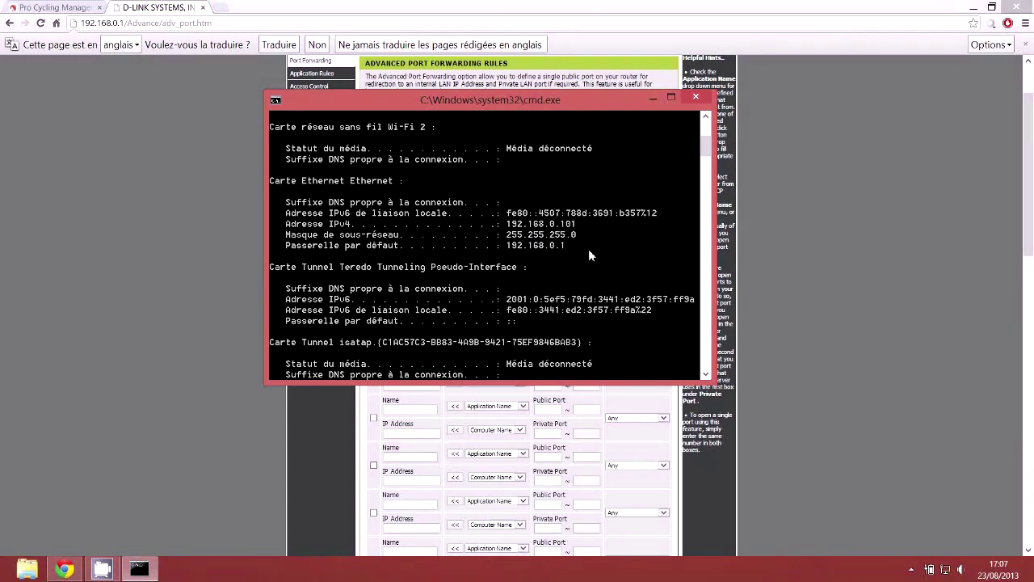
{"action": "left_click", "coordinate": [653, 99]}
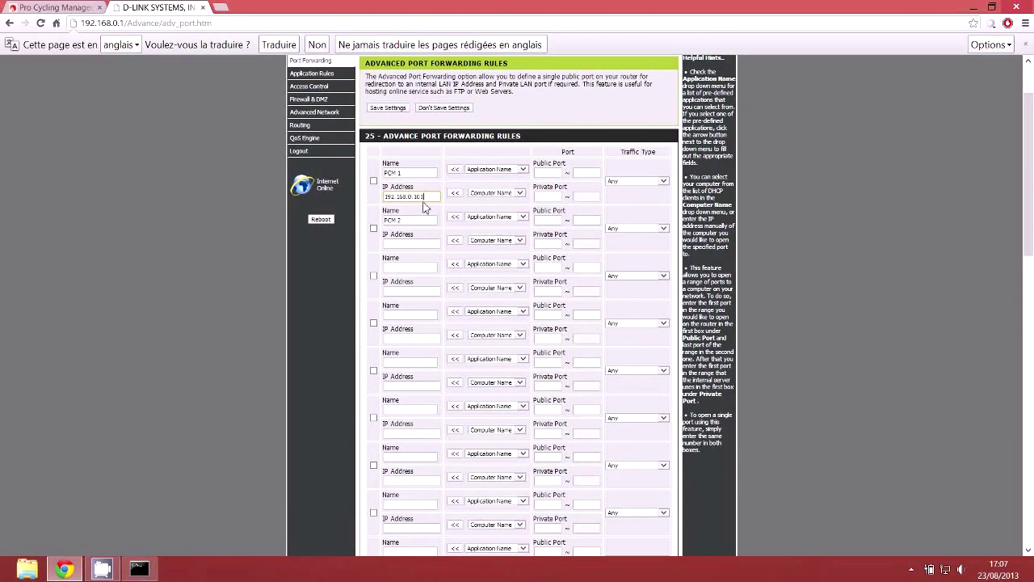
Copy PCM 1's IP address 192.168.0.101 into PCM 2's IP Address field.
{"action": "left_click_drag", "start_coordinate": [435, 196], "coordinate": [326, 198]}
{"action": "key", "text": "ctrl+c"}
{"action": "left_click", "coordinate": [407, 243]}
{"action": "key", "text": "ctrl+v"}
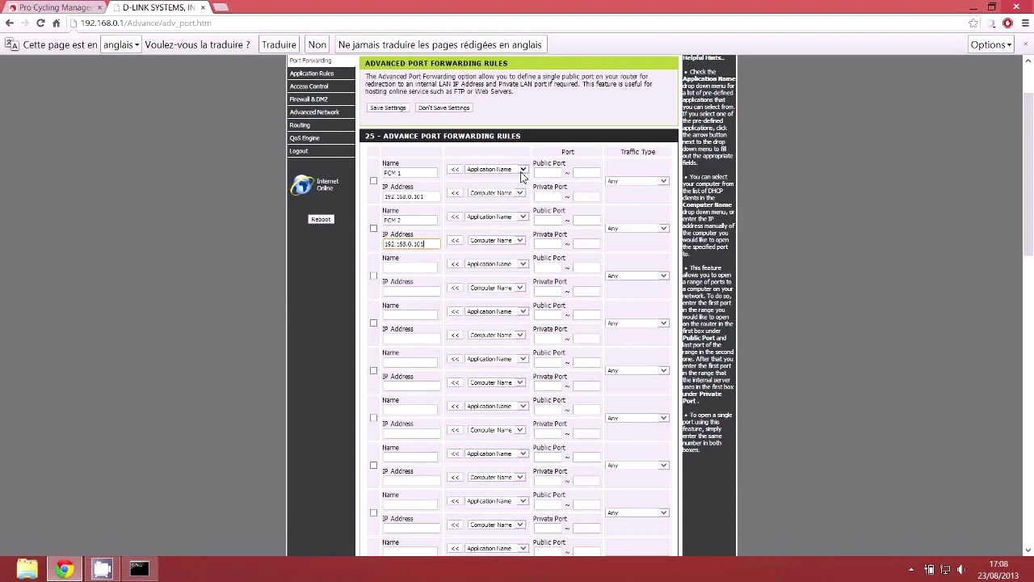
Look through PCM 1's application and computer name dropdowns.
{"action": "left_click", "coordinate": [522, 176]}
{"action": "left_click", "coordinate": [522, 176]}
{"action": "left_click", "coordinate": [522, 195]}
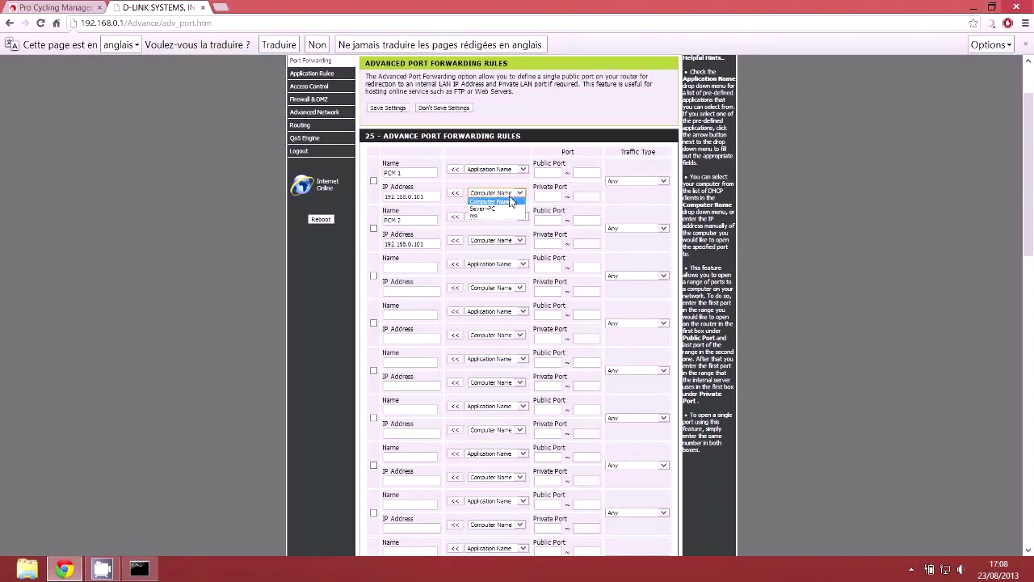
{"action": "left_click", "coordinate": [486, 217]}
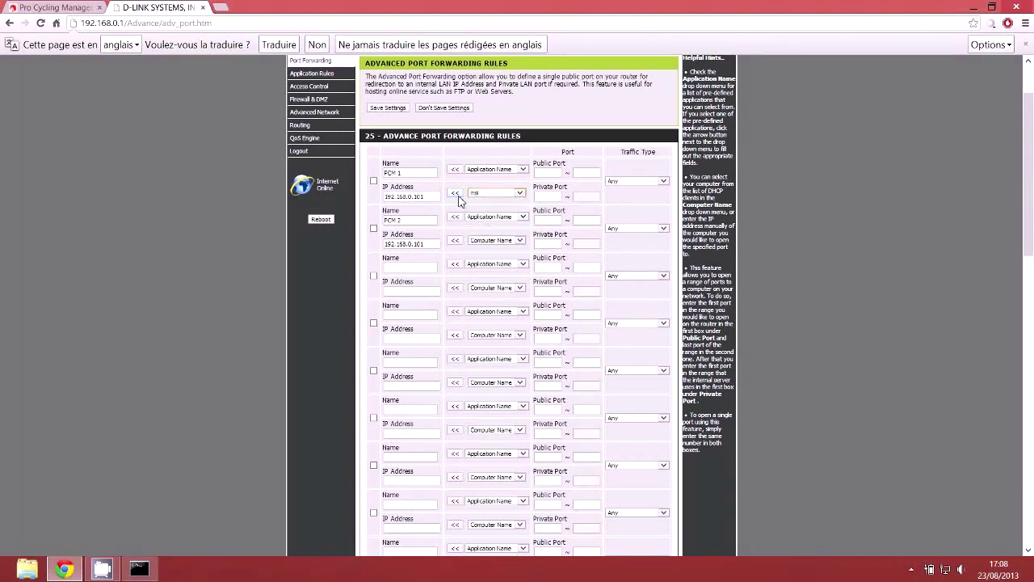
{"action": "left_click", "coordinate": [420, 199]}
{"action": "left_click", "coordinate": [520, 193]}
{"action": "left_click", "coordinate": [502, 202]}
{"action": "left_click", "coordinate": [540, 173]}
Enter PCM 1's port range 3333–3334.
{"action": "left_click", "coordinate": [665, 183]}
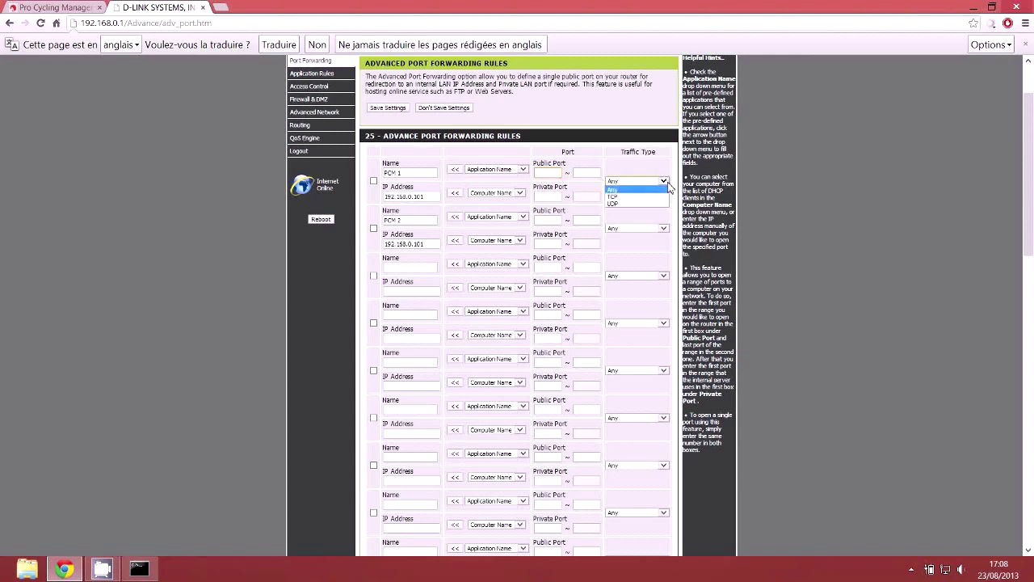
{"action": "left_click", "coordinate": [667, 188]}
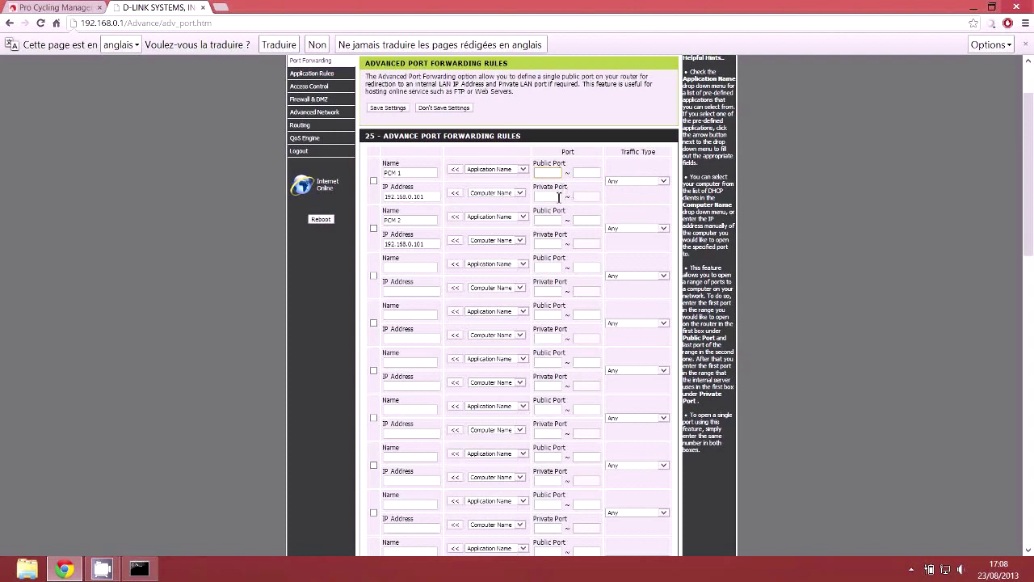
{"action": "left_click", "coordinate": [548, 195]}
{"action": "left_click", "coordinate": [552, 174]}
{"action": "left_click", "coordinate": [551, 195]}
{"action": "type", "text": "3033"}
{"action": "key", "text": "Tab"}
{"action": "type", "text": "3034"}
{"action": "double_click", "coordinate": [560, 164]}
{"action": "left_click", "coordinate": [557, 172]}
Set PCM 1's traffic type to UDP.
{"action": "left_click", "coordinate": [664, 186]}
{"action": "left_click", "coordinate": [643, 202]}
{"action": "left_click", "coordinate": [551, 222]}
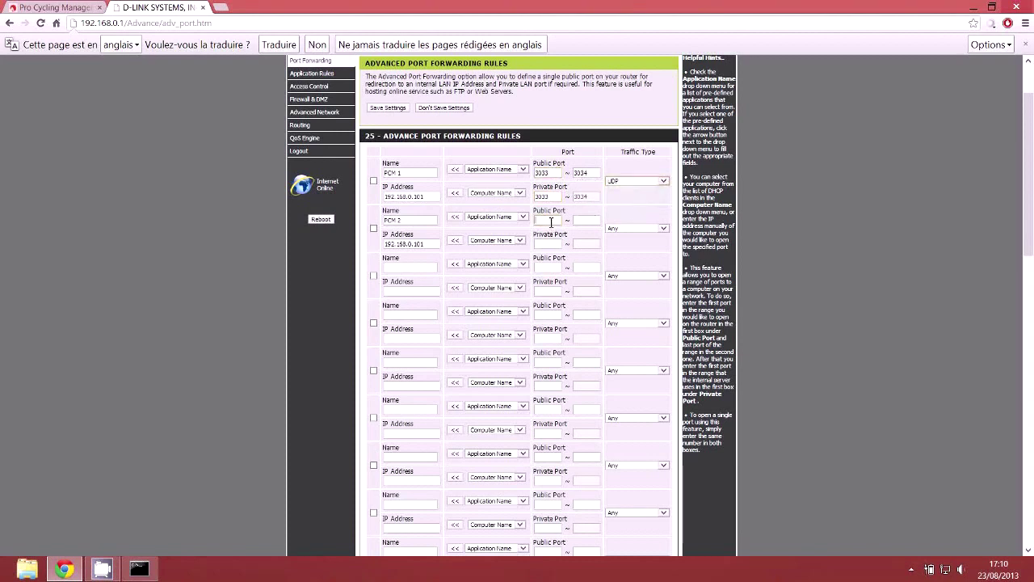
{"action": "left_click", "coordinate": [663, 183]}
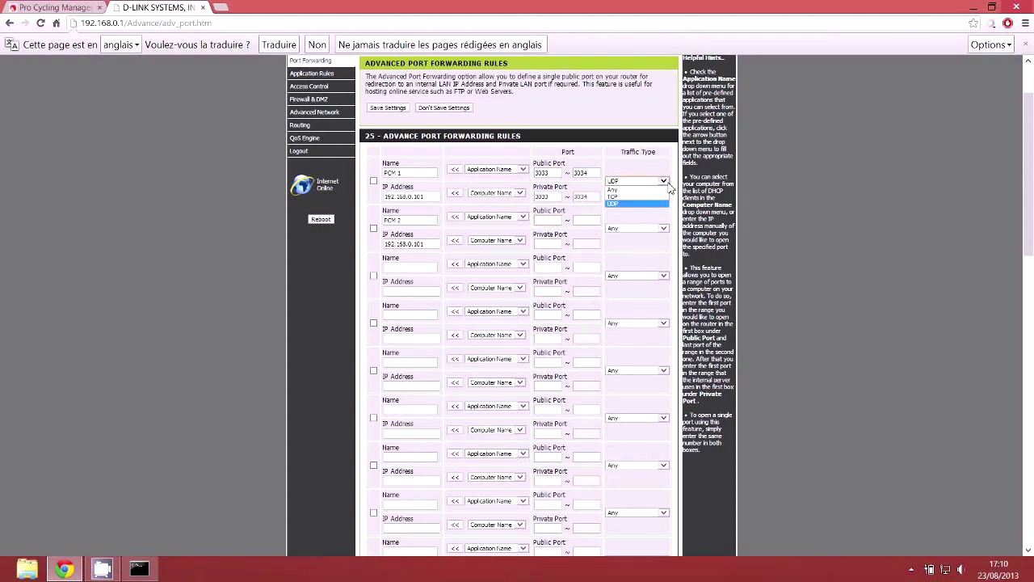
Keep PCM 1 on UDP and give PCM 2 public and private ports 17851–17852.
{"action": "left_click", "coordinate": [638, 203]}
{"action": "left_click", "coordinate": [558, 222]}
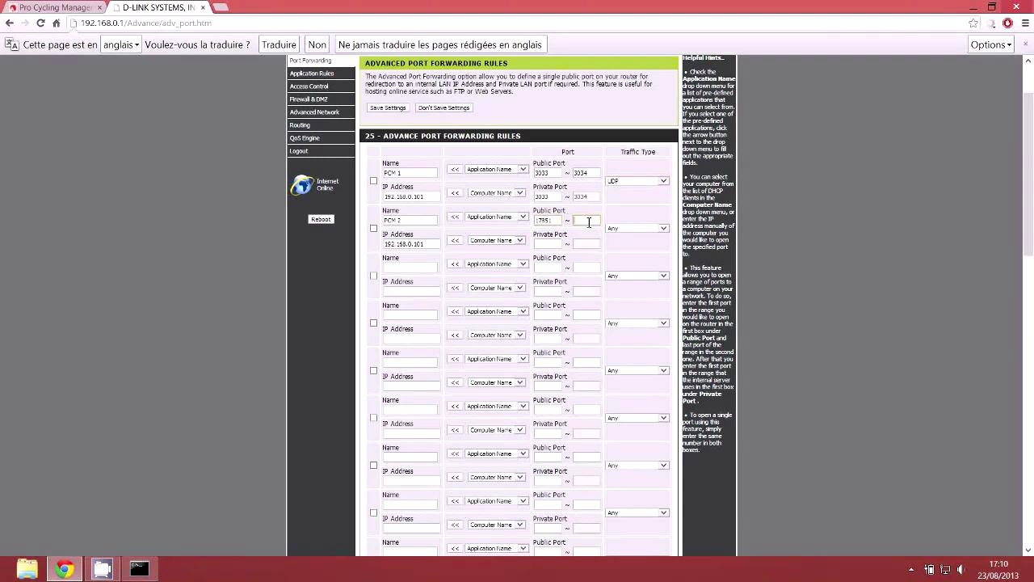
{"action": "left_click", "coordinate": [589, 222]}
{"action": "type", "text": "17852"}
{"action": "left_click", "coordinate": [590, 245]}
Set PCM 2's traffic type to TCP, then recheck its IP address and rule name.
{"action": "left_click", "coordinate": [666, 230]}
{"action": "left_click", "coordinate": [642, 249]}
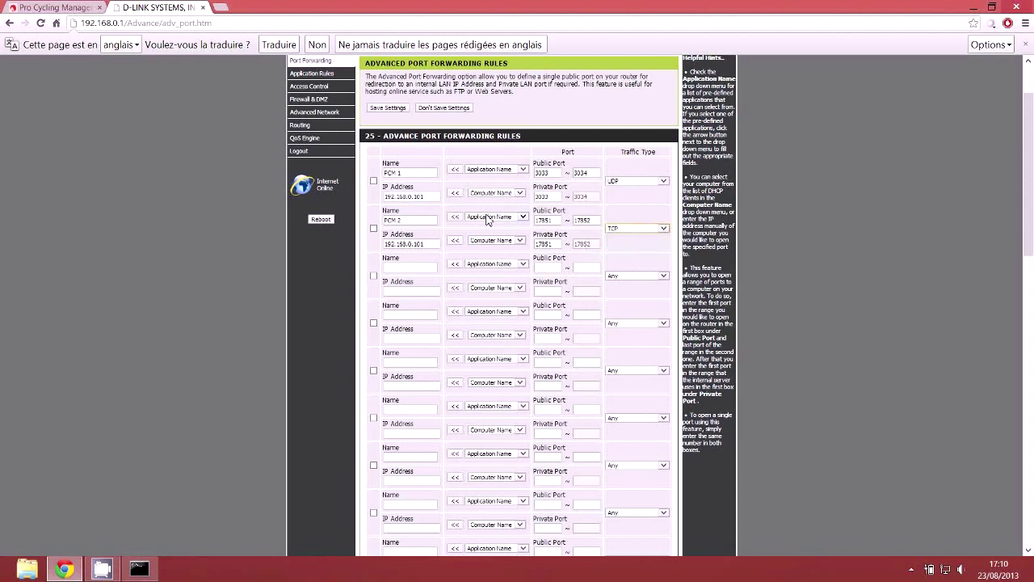
{"action": "left_click", "coordinate": [435, 242]}
{"action": "left_click", "coordinate": [432, 217]}
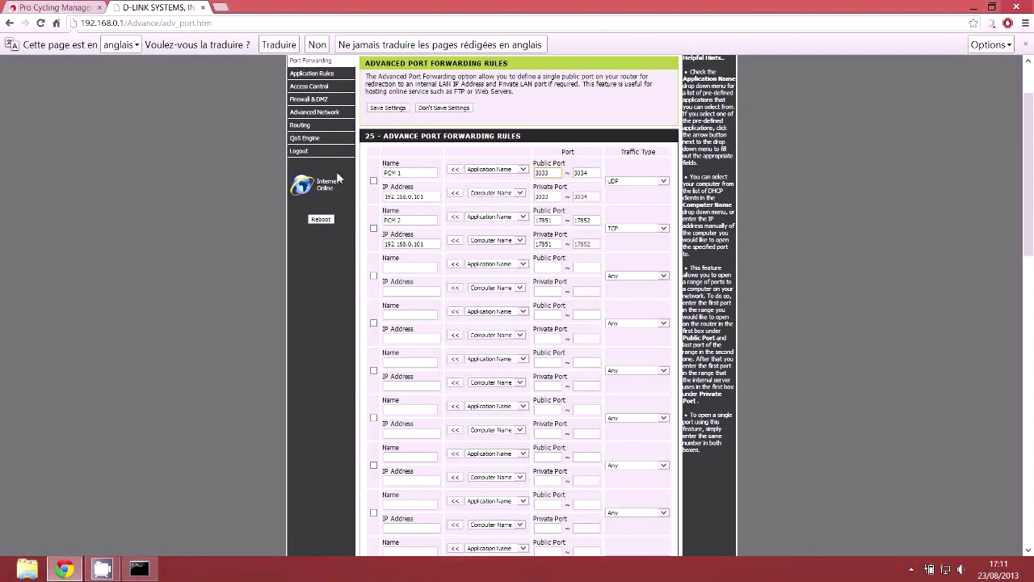
Enable the PCM 1 and PCM 2 rules and save the port forwarding settings to the router.
{"action": "left_click", "coordinate": [374, 182]}
{"action": "left_click", "coordinate": [374, 228]}
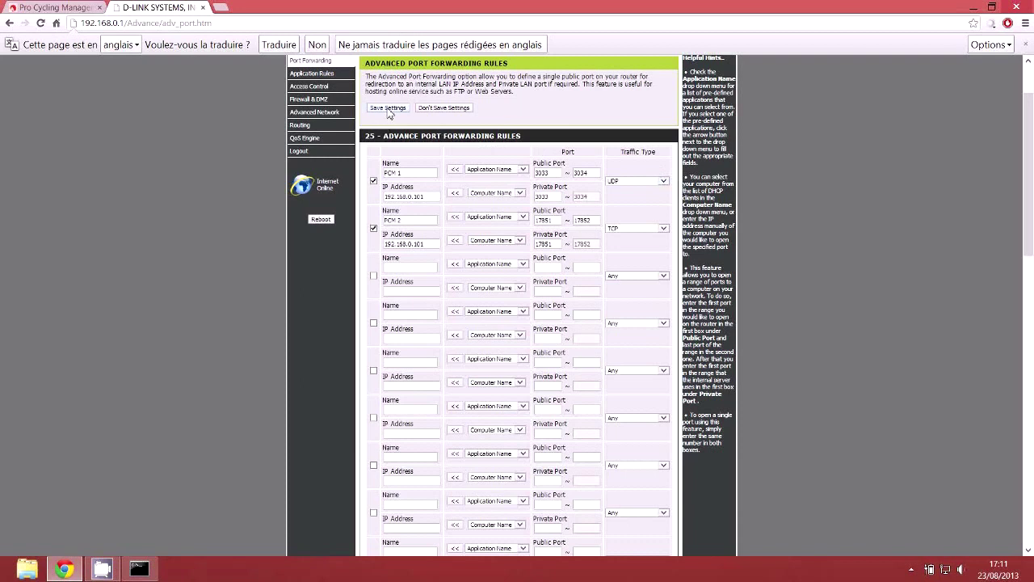
{"action": "left_click", "coordinate": [388, 110]}
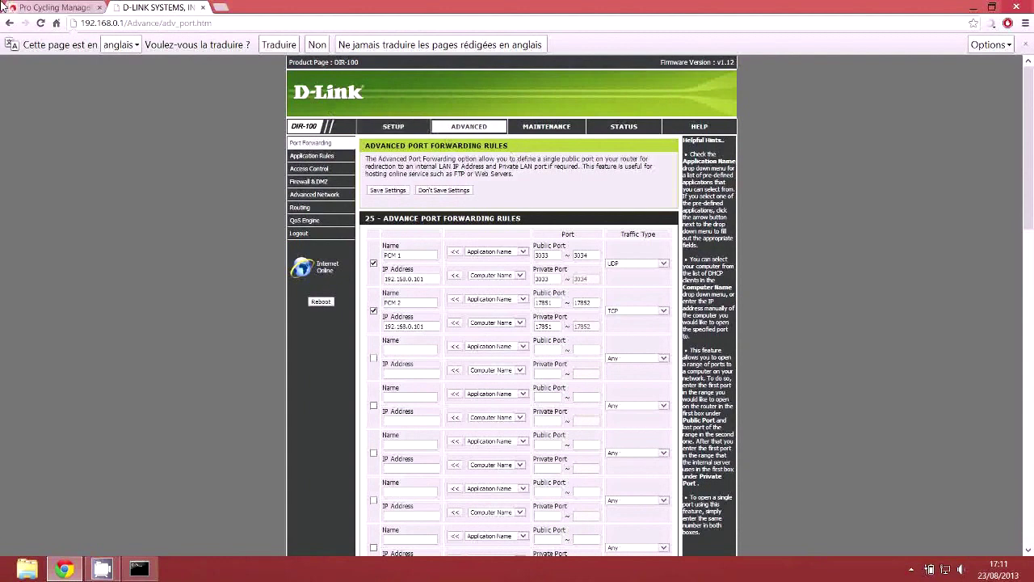
Open the forum tutorial's Livebox example screenshot in a new tab and view it.
{"action": "key", "text": "ctrl+Tab"}
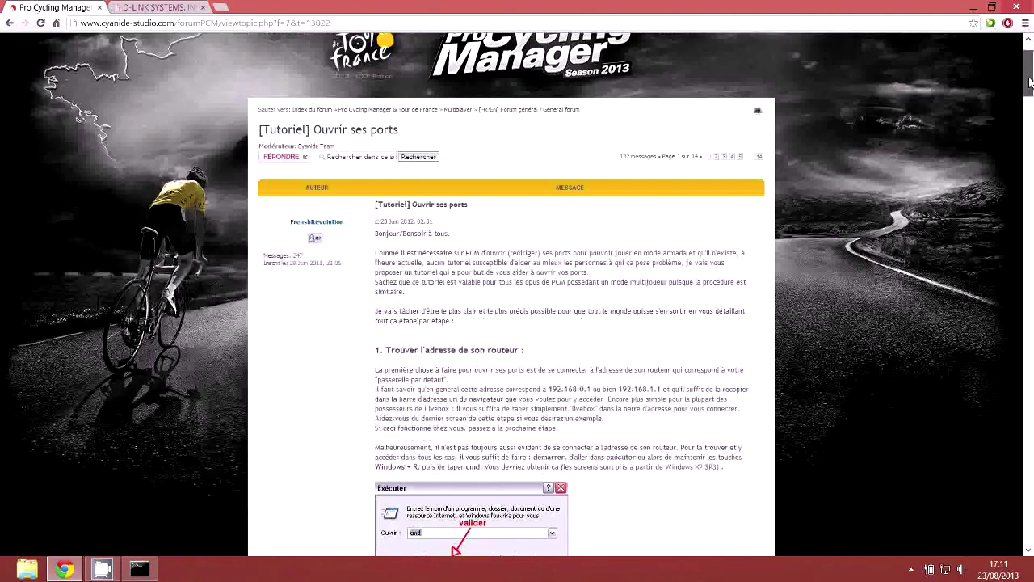
{"action": "left_click_drag", "start_coordinate": [1029, 77], "coordinate": [1022, 260]}
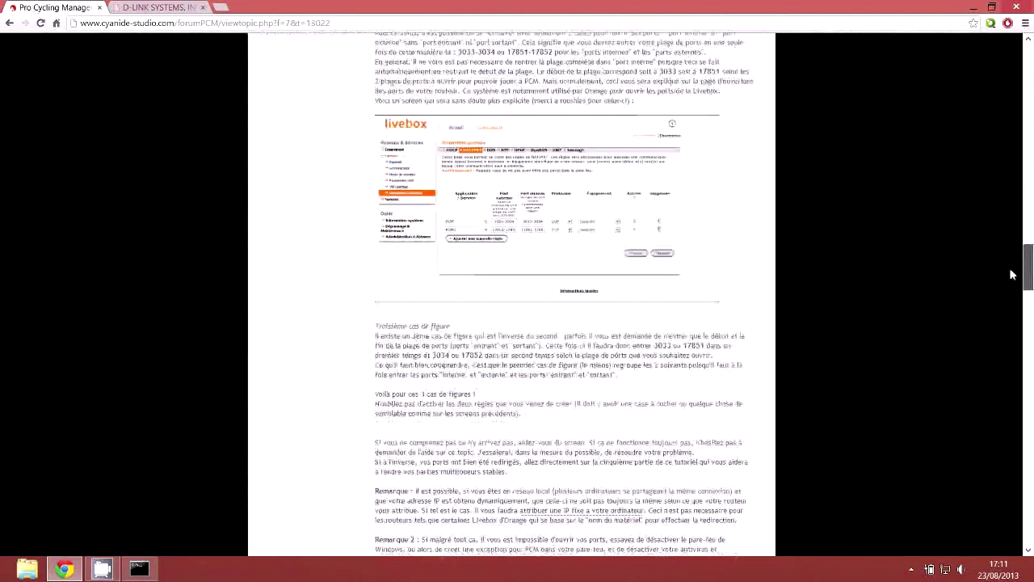
{"action": "right_click", "coordinate": [659, 211]}
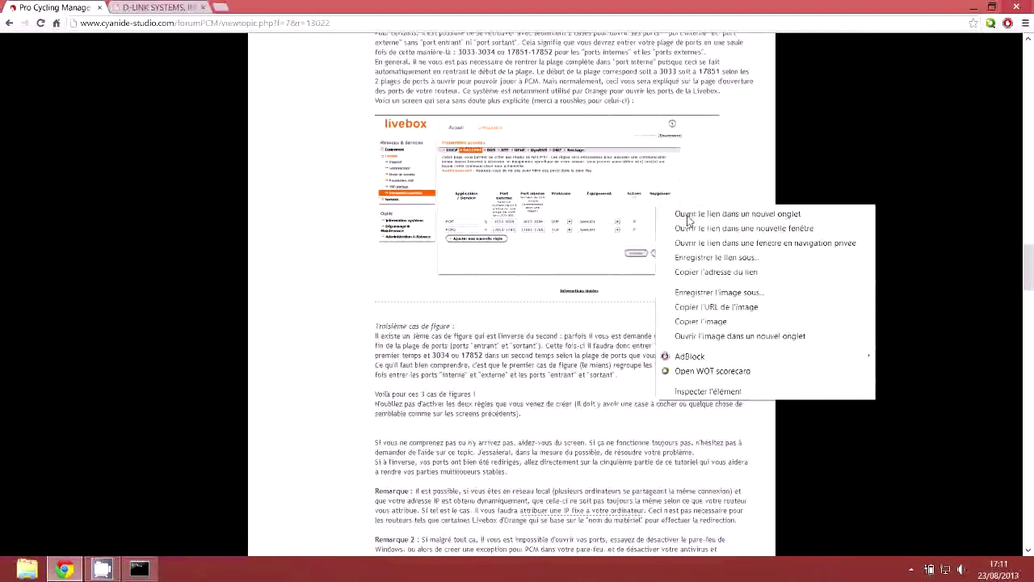
{"action": "left_click", "coordinate": [683, 213]}
{"action": "left_click", "coordinate": [161, 12]}
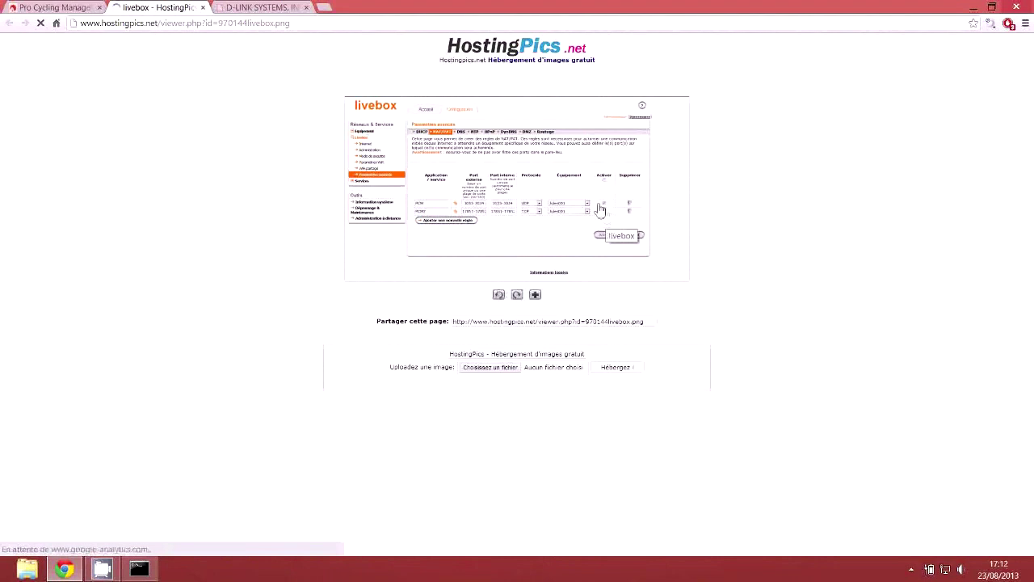
Show the Livebox screenshot at full size with the page zoomed to 200 %.
{"action": "left_click", "coordinate": [576, 230]}
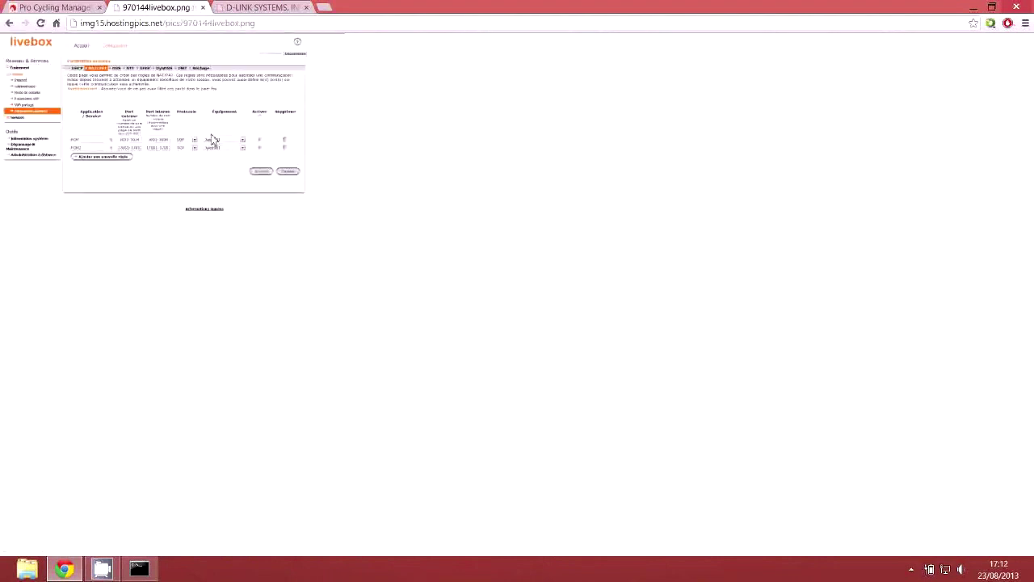
{"action": "left_click", "coordinate": [1025, 25]}
{"action": "left_click", "coordinate": [991, 145]}
{"action": "left_click", "coordinate": [991, 146]}
{"action": "left_click", "coordinate": [990, 145]}
{"action": "left_click", "coordinate": [991, 145]}
{"action": "left_click", "coordinate": [991, 145]}
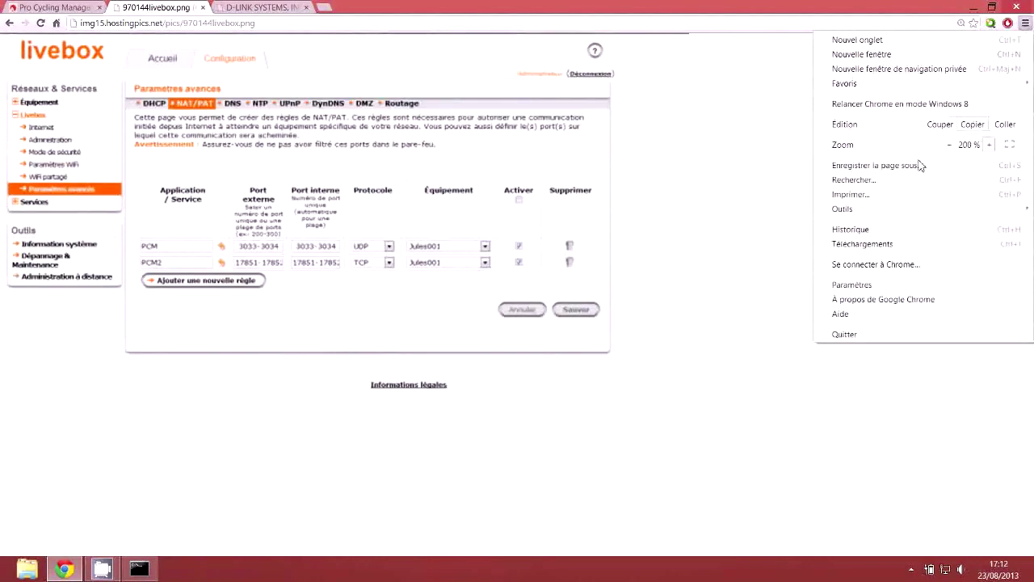
{"action": "left_click", "coordinate": [770, 191]}
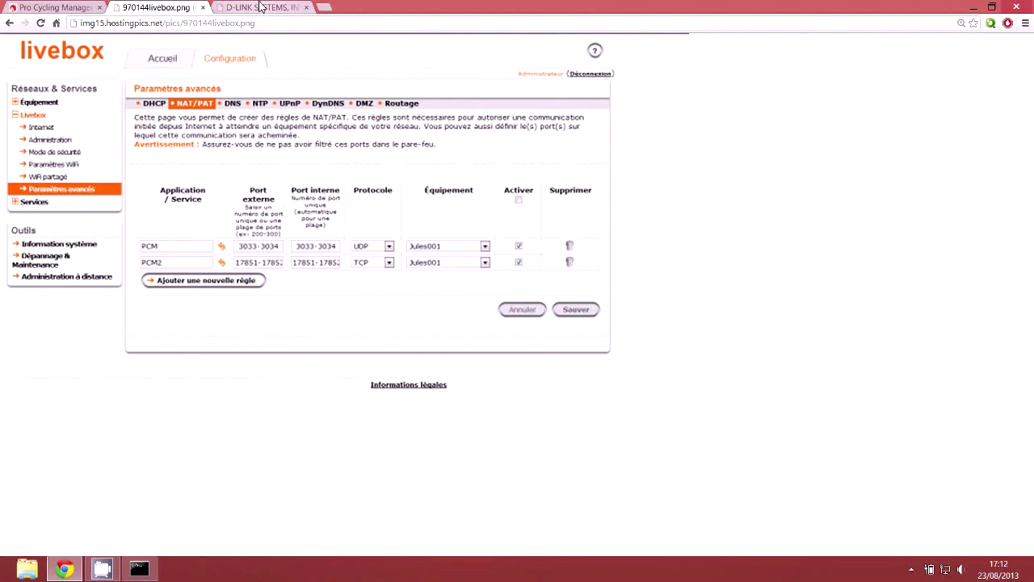
{"action": "left_click", "coordinate": [261, 7]}
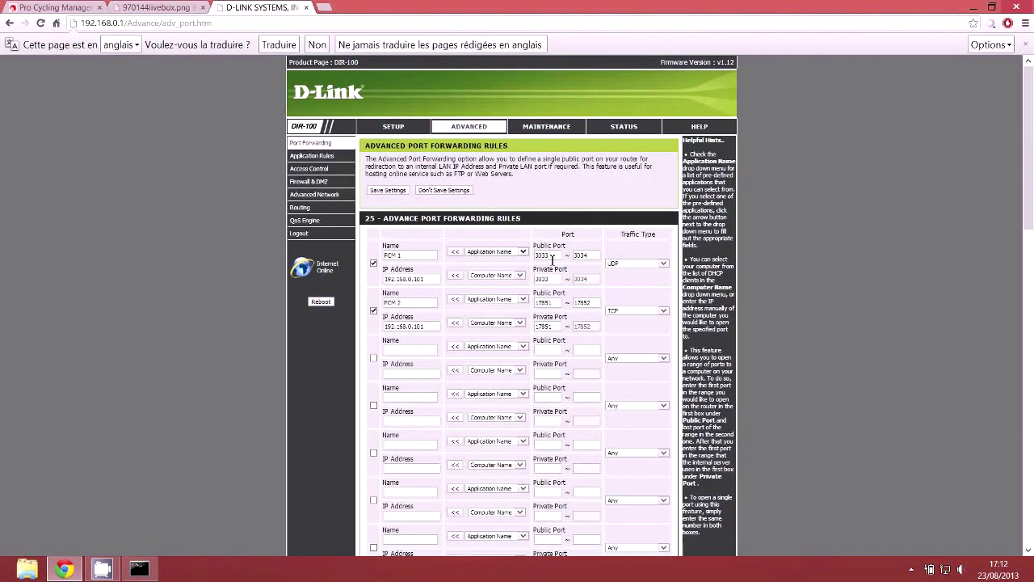
{"action": "left_click", "coordinate": [154, 8]}
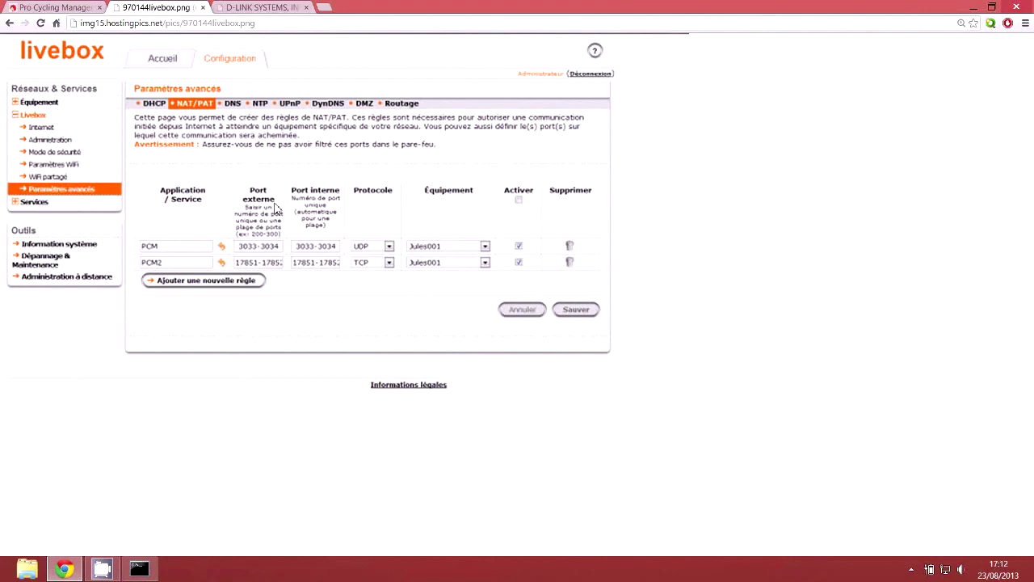
{"action": "left_click", "coordinate": [261, 6]}
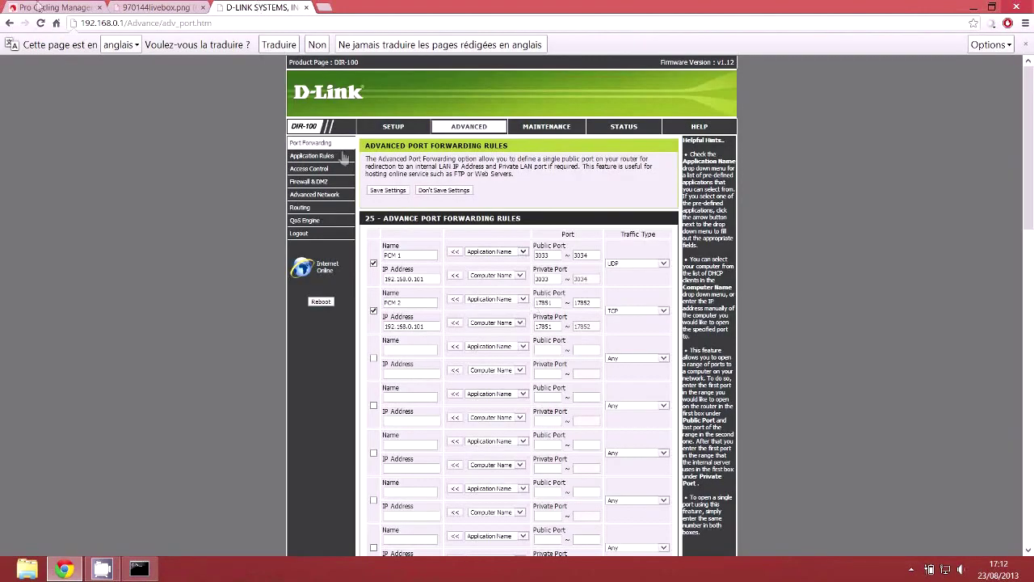
{"action": "left_click", "coordinate": [166, 7]}
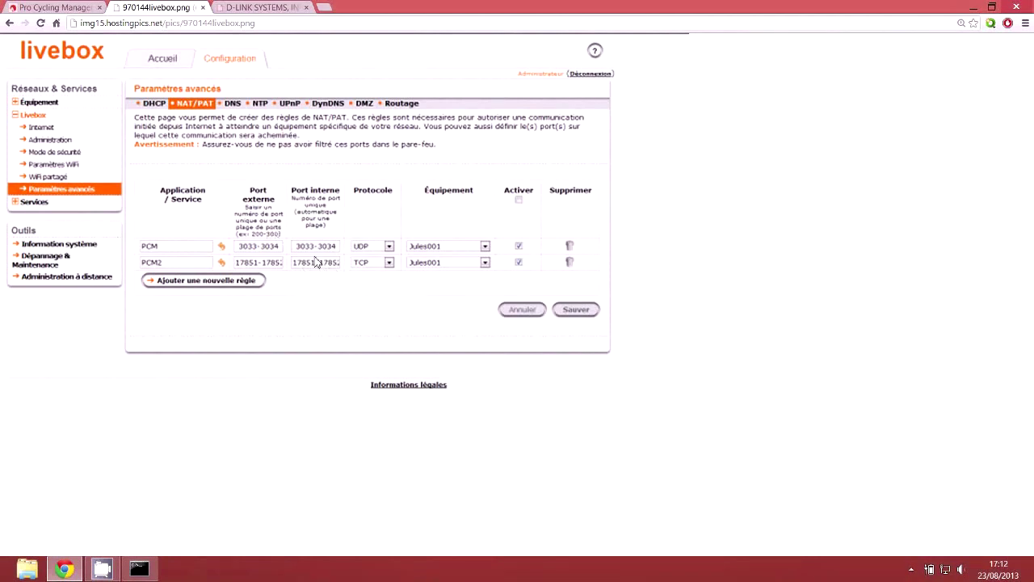
{"action": "left_click", "coordinate": [251, 8]}
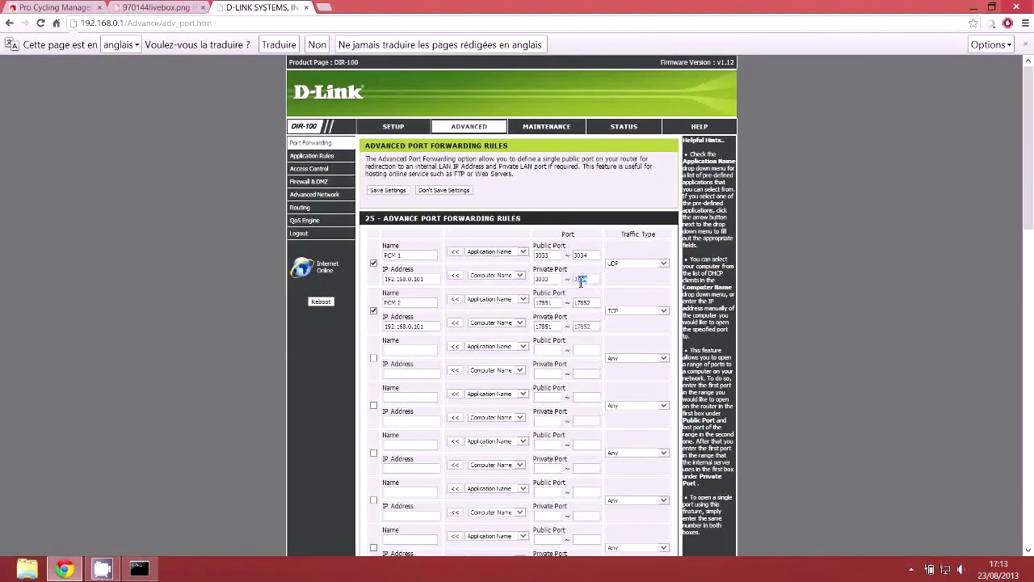
{"action": "double_click", "coordinate": [584, 327]}
{"action": "left_click", "coordinate": [786, 290]}
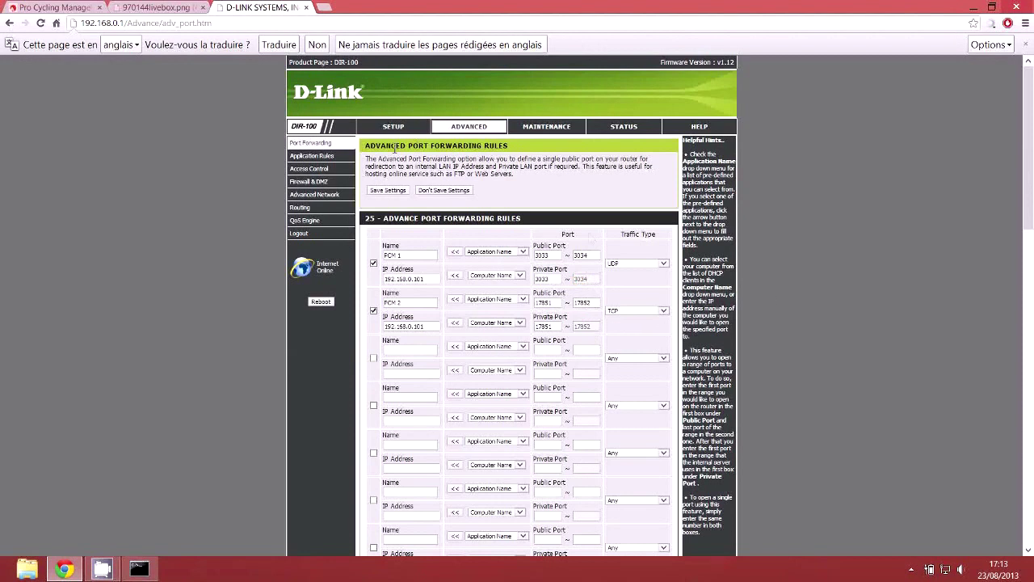
{"action": "left_click", "coordinate": [158, 9]}
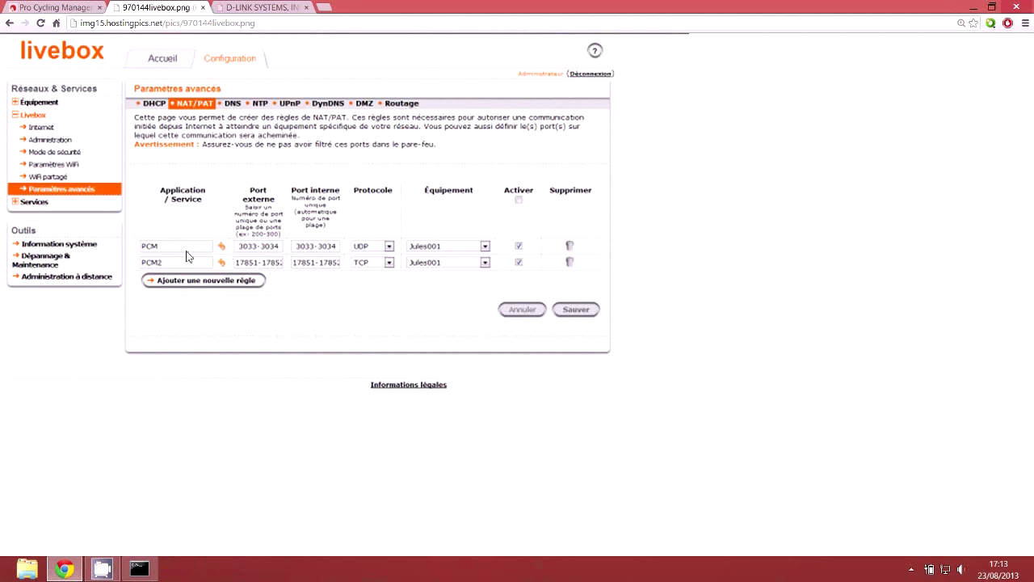
Compare the D-Link rules with the Livebox screenshot, then return to the forum tutorial.
{"action": "left_click", "coordinate": [257, 6]}
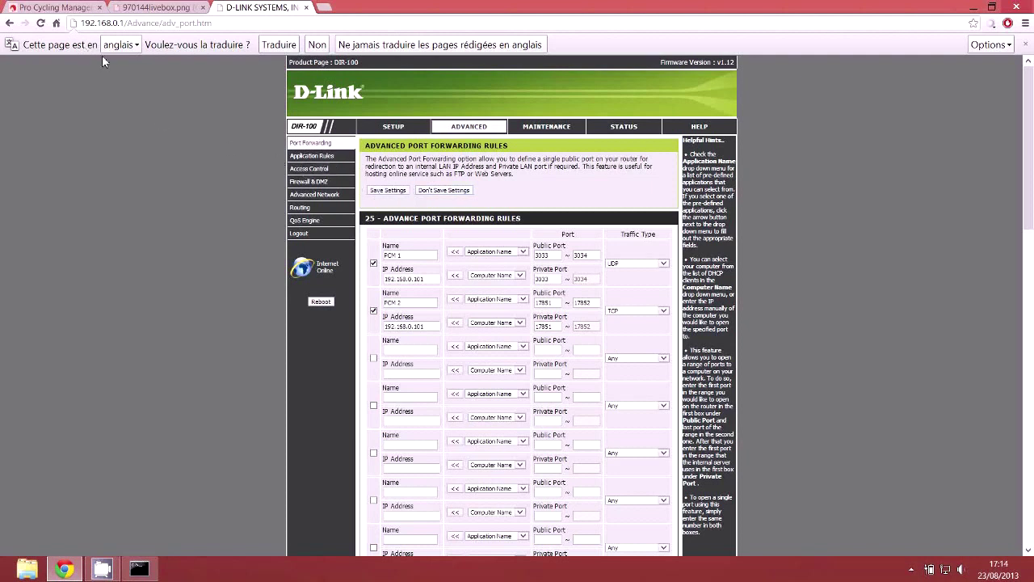
{"action": "left_click", "coordinate": [170, 14]}
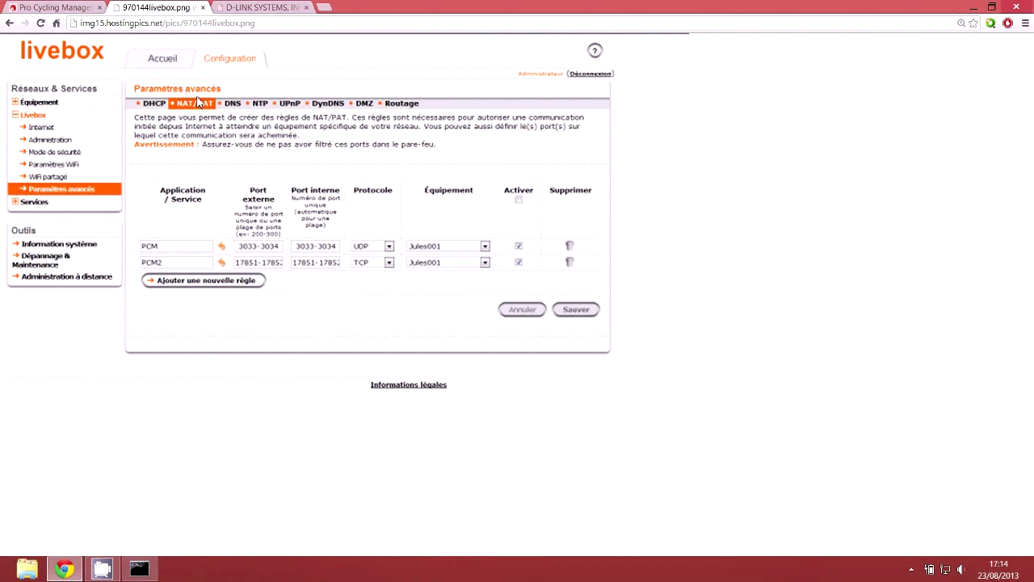
{"action": "left_click", "coordinate": [67, 9]}
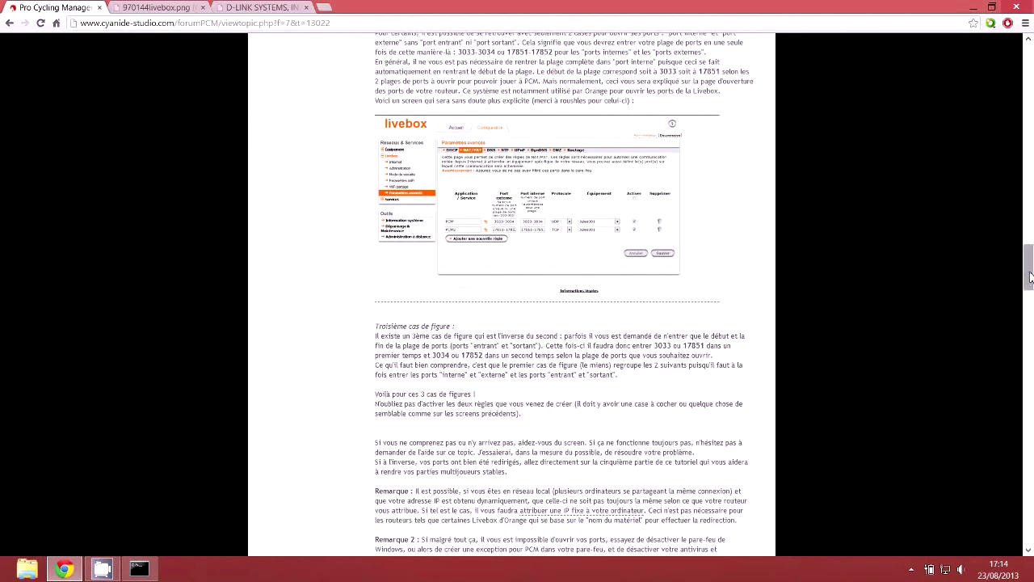
Scroll the tutorial to section 5, 'Rendre ses parties stables pour les autres joueurs'.
{"action": "left_click_drag", "start_coordinate": [1031, 278], "coordinate": [1024, 390]}
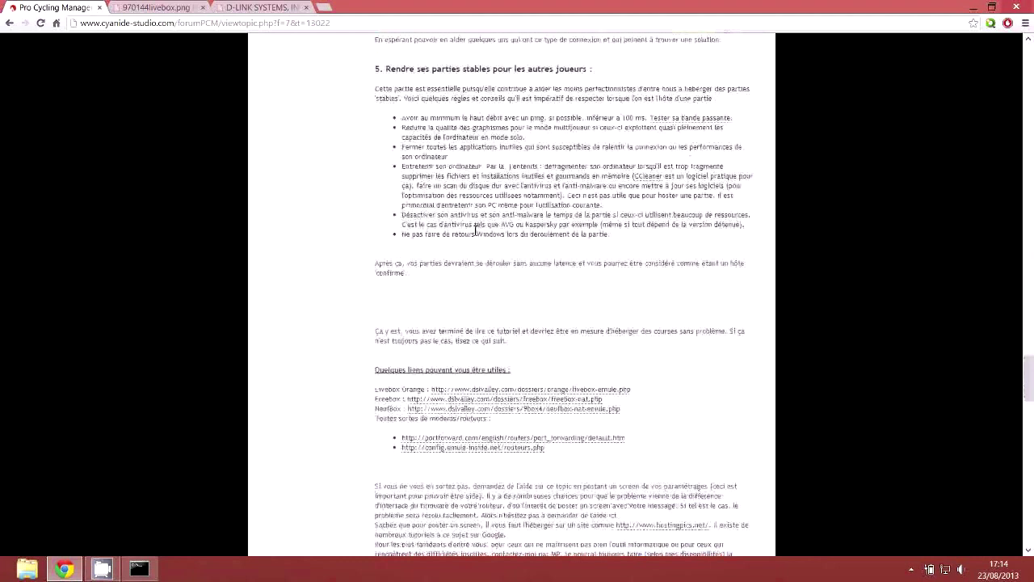
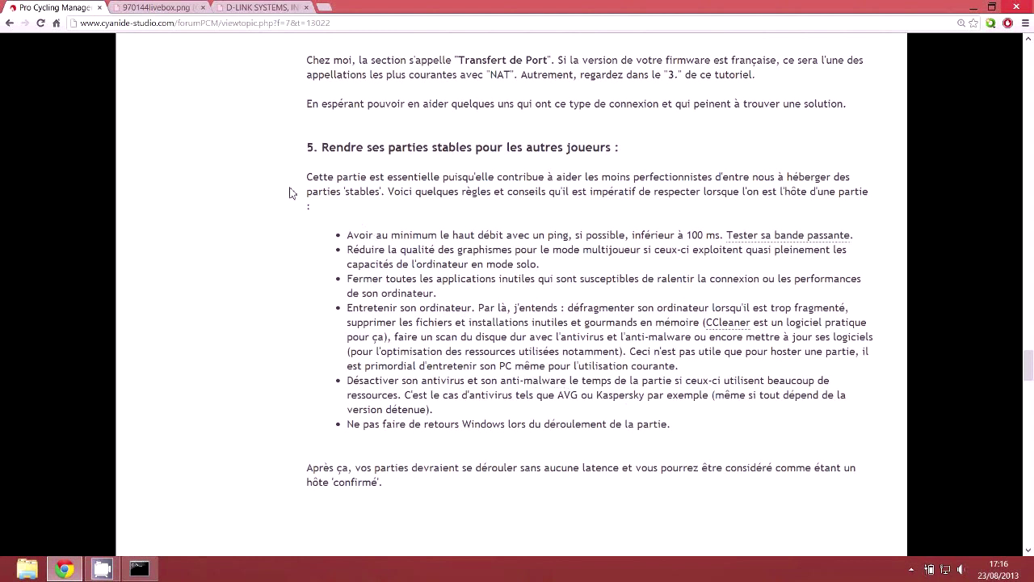
Reduce Chrome's page zoom to 100%.
{"action": "left_click", "coordinate": [1024, 25]}
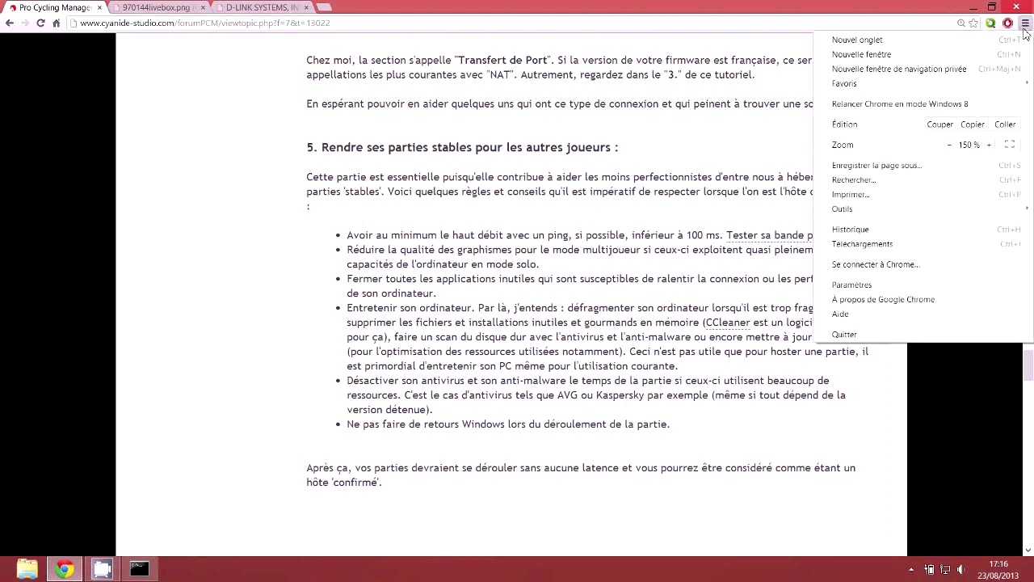
{"action": "left_click", "coordinate": [950, 144]}
{"action": "left_click", "coordinate": [950, 145]}
{"action": "left_click", "coordinate": [951, 145]}
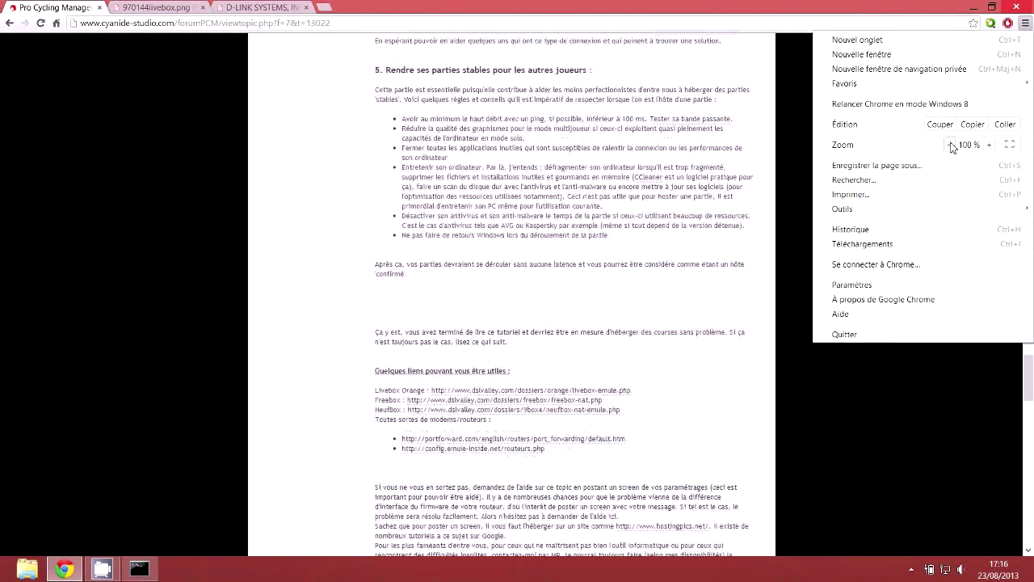
{"action": "left_click", "coordinate": [621, 212]}
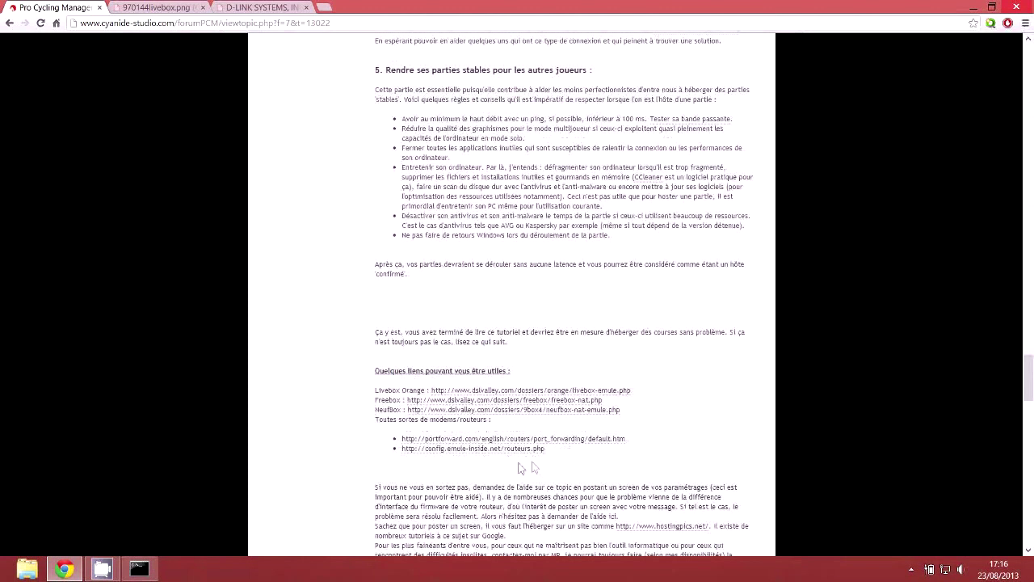
Scroll the tutorial to section 4 on WiMAX connections with a second router.
{"action": "left_click_drag", "start_coordinate": [568, 461], "coordinate": [353, 359]}
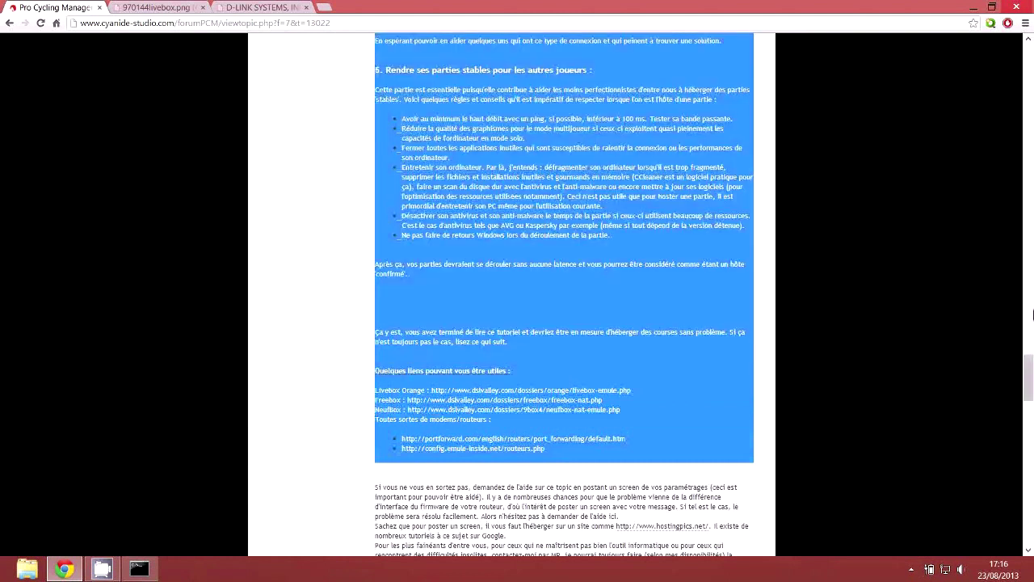
{"action": "left_click", "coordinate": [796, 262]}
{"action": "left_click_drag", "start_coordinate": [1028, 380], "coordinate": [1031, 313]}
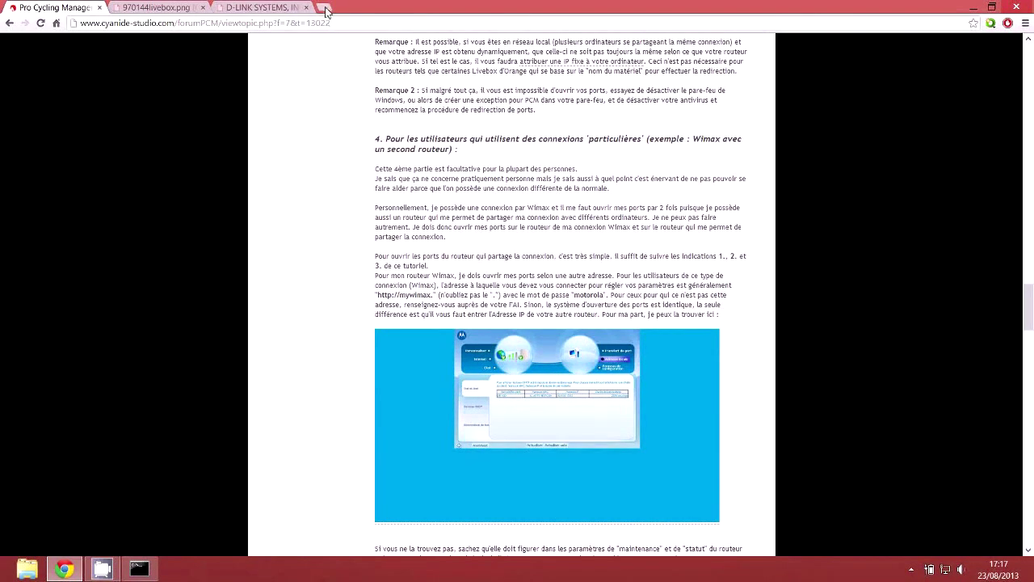
{"action": "left_click", "coordinate": [324, 8]}
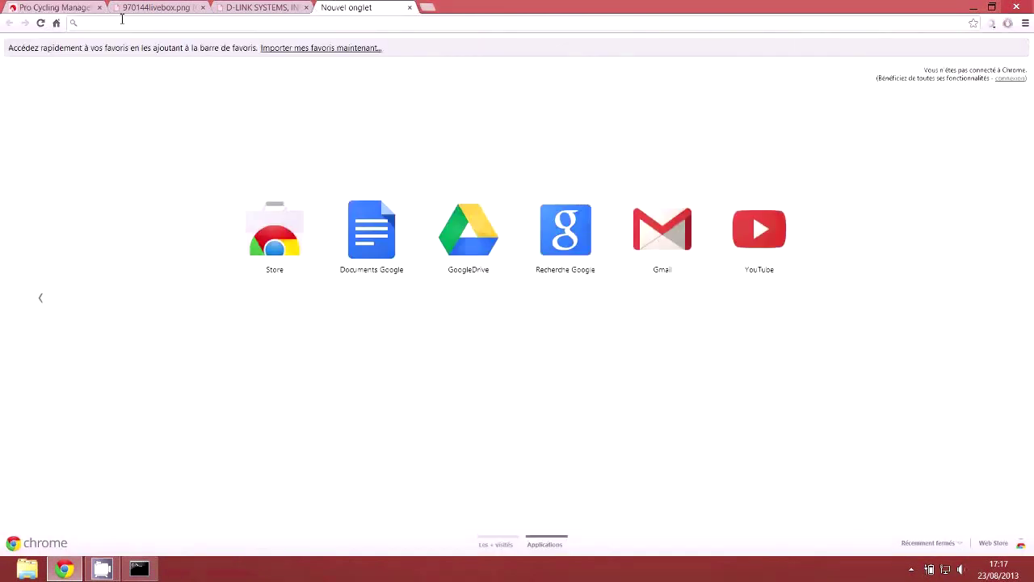
{"action": "left_click", "coordinate": [56, 7]}
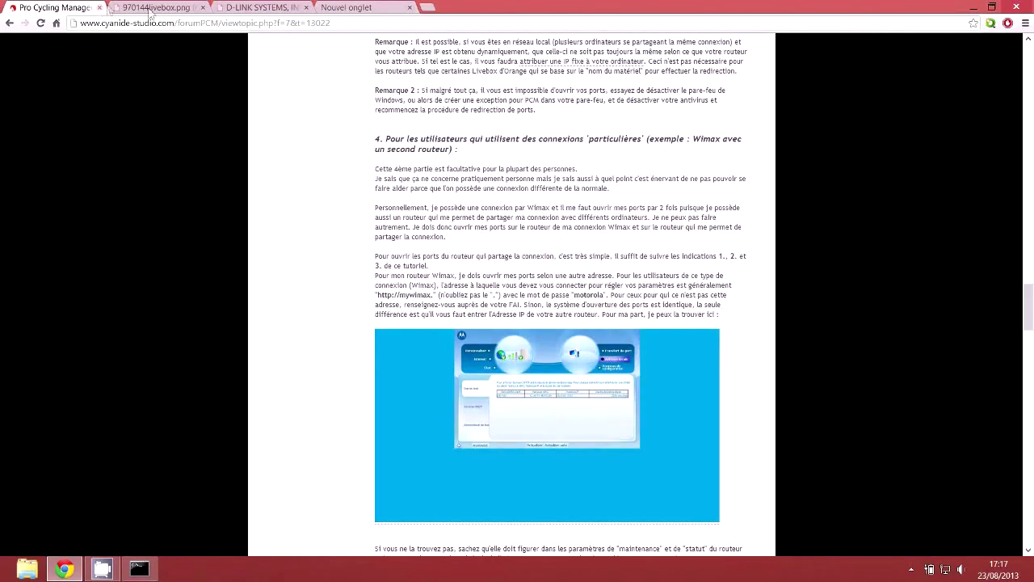
{"action": "left_click", "coordinate": [366, 10]}
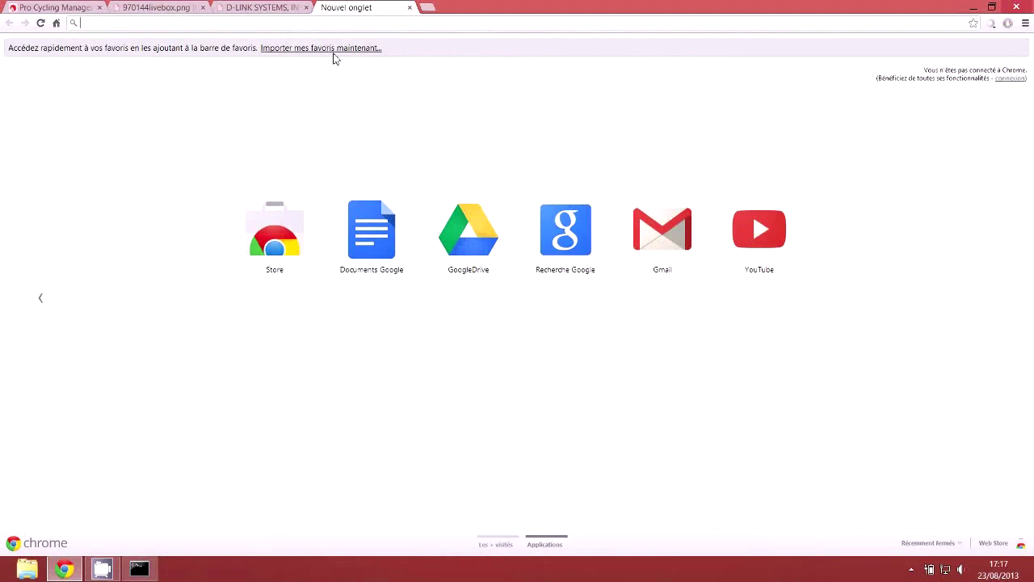
{"action": "type", "text": "http"}
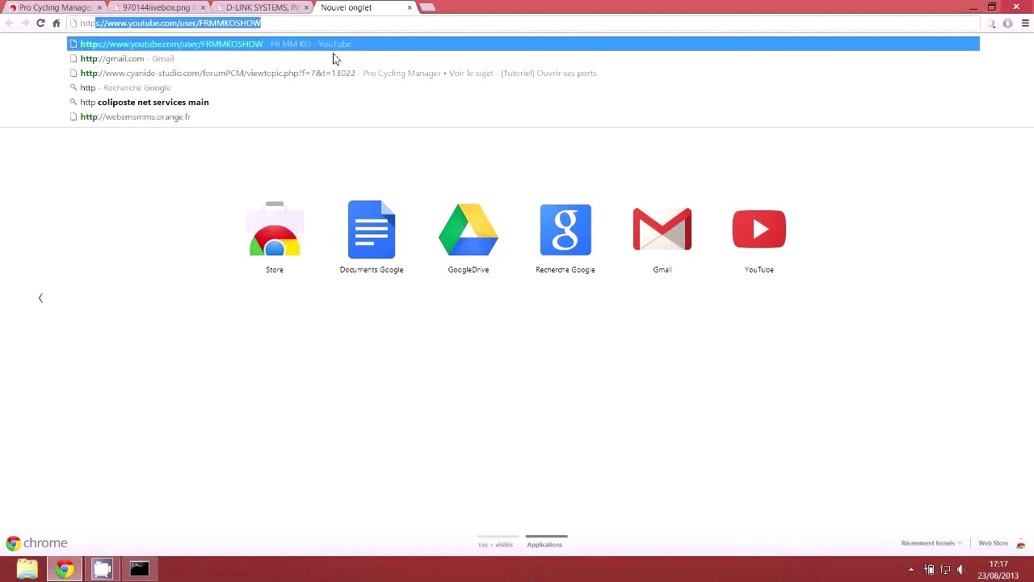
{"action": "type", "text": "://mywimax."}
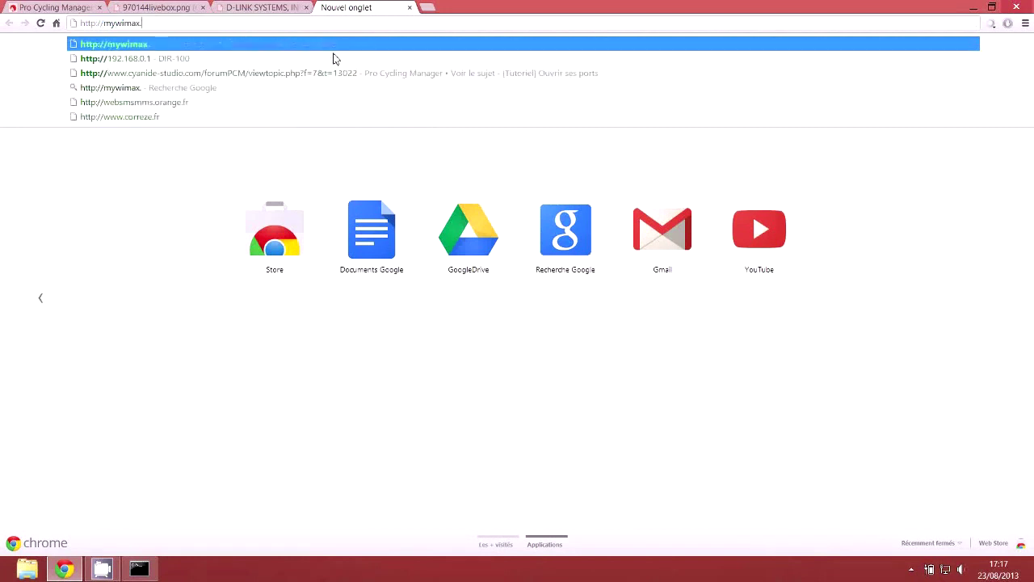
{"action": "key", "text": "Return"}
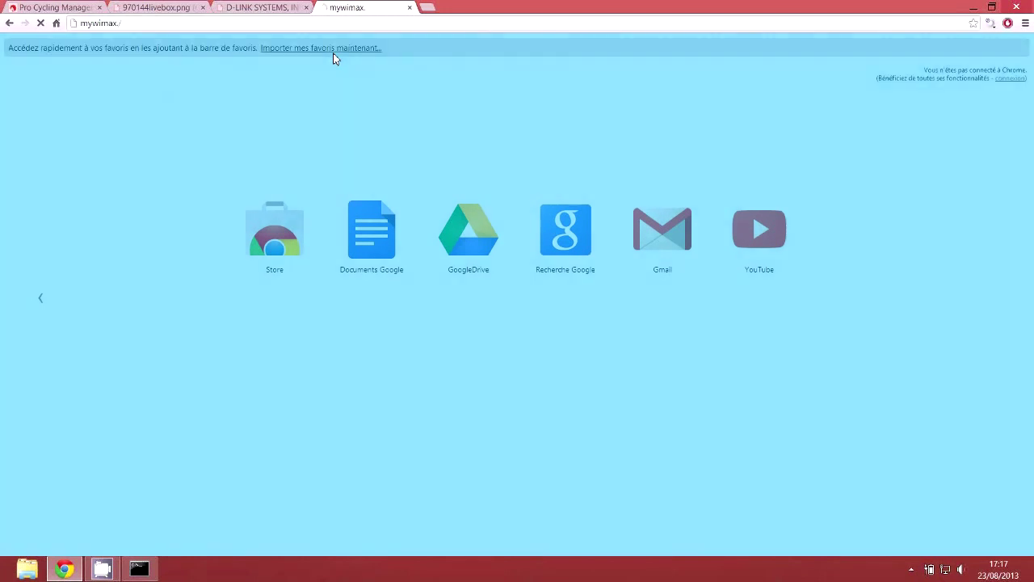
{"action": "type", "text": "motorol"}
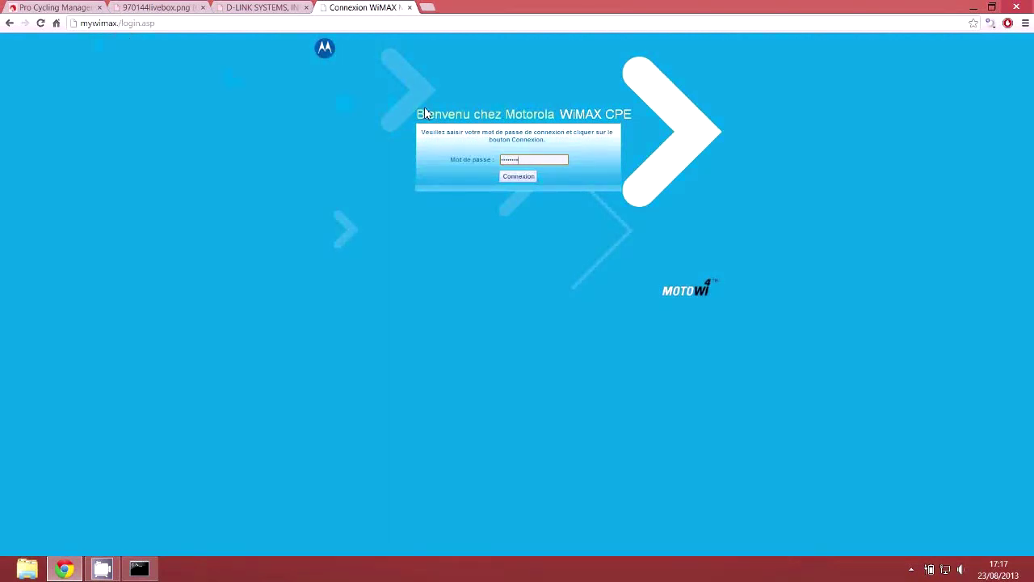
Log in to the WiMAX router and go to its Transfert de port page.
{"action": "key", "text": "Return"}
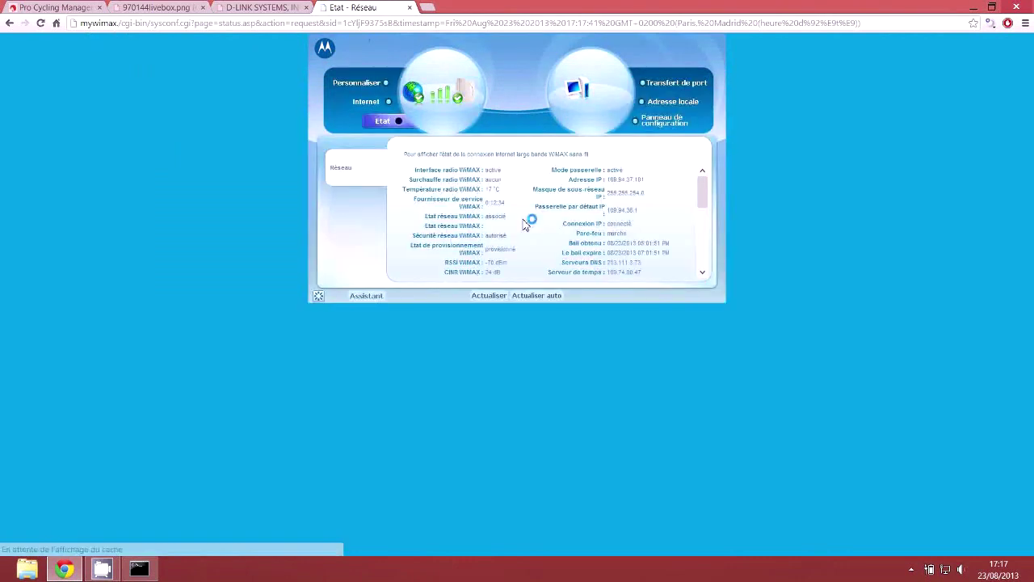
{"action": "scroll", "coordinate": [523, 224], "scroll_direction": "down", "scroll_amount": 5}
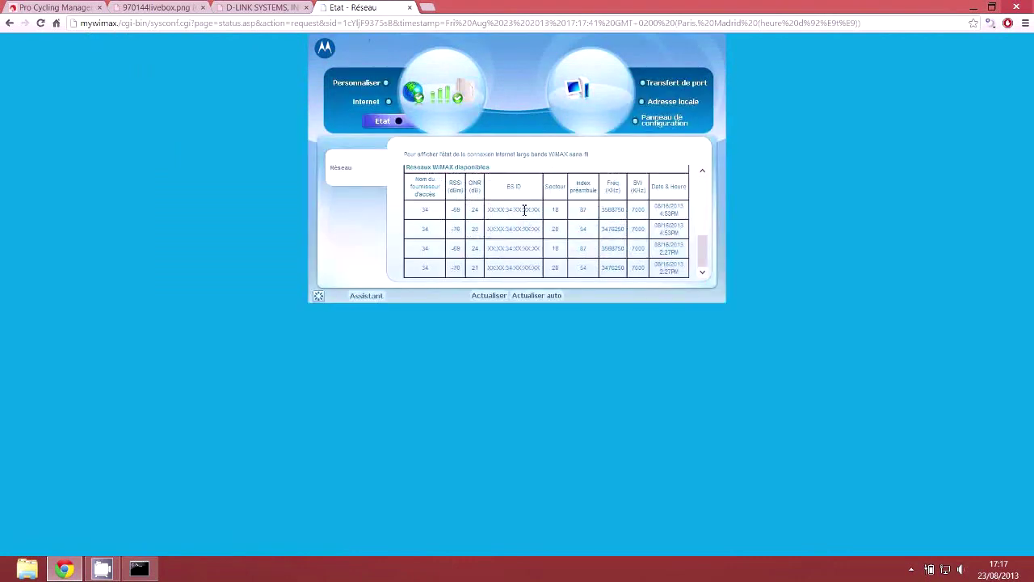
{"action": "left_click", "coordinate": [676, 86]}
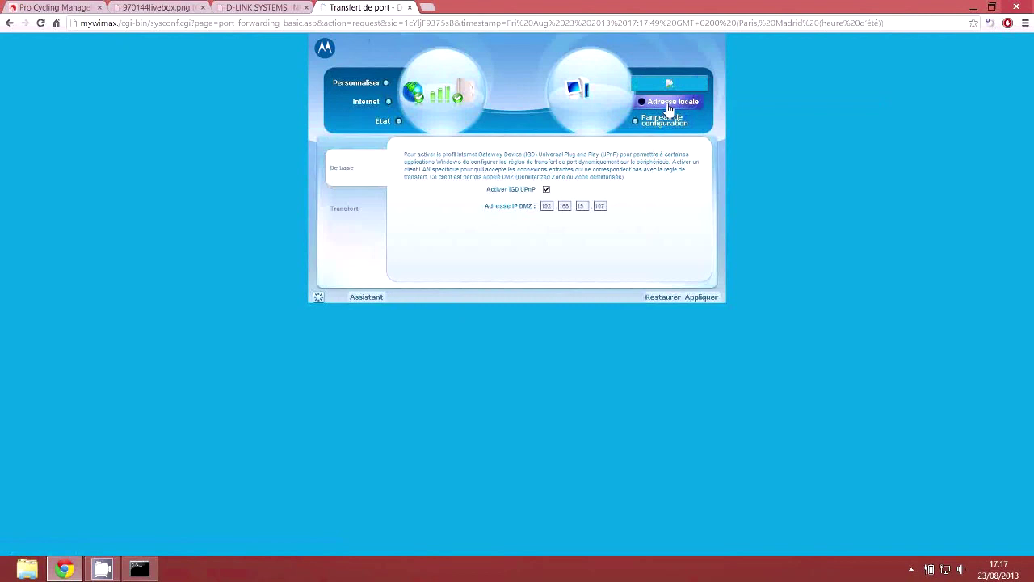
View the TCP 17851–17852 and UDP 3033–3034 forwarding rules, then switch to the D-Link tab.
{"action": "left_click", "coordinate": [345, 211]}
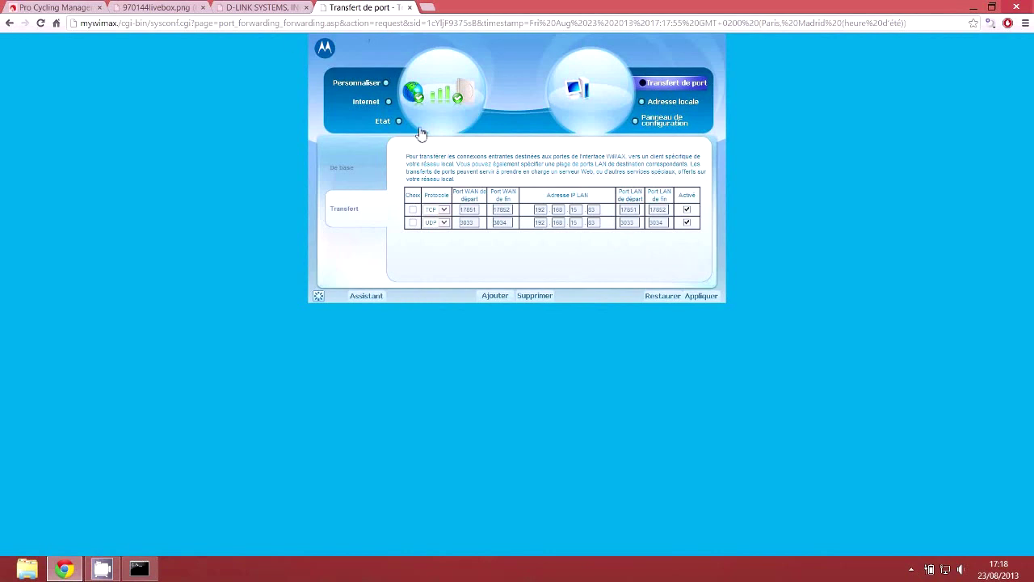
{"action": "left_click", "coordinate": [283, 7]}
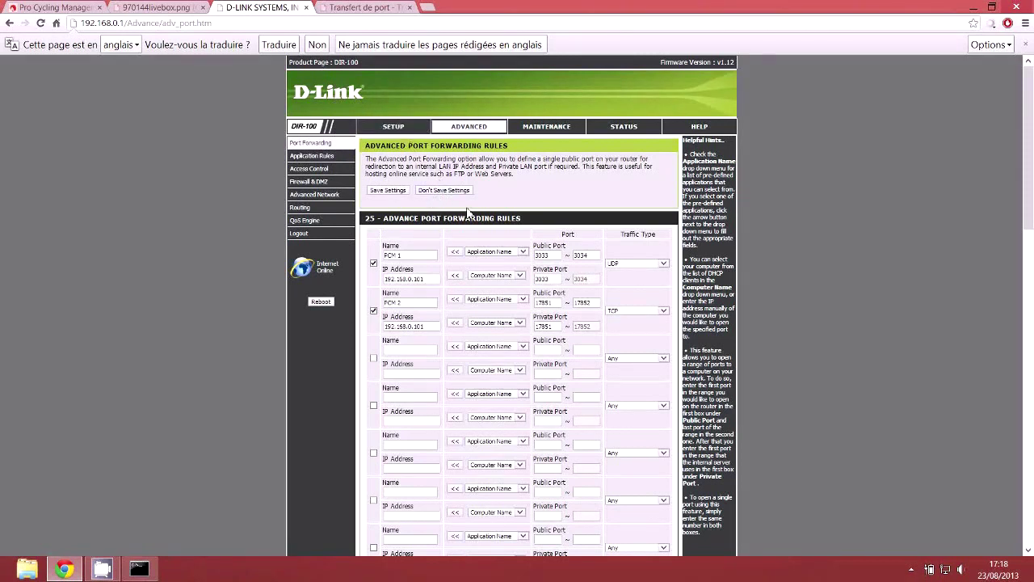
On the D-Link router's STATUS page, select the WAN IP address 192.168.15.83.
{"action": "left_click", "coordinate": [353, 8]}
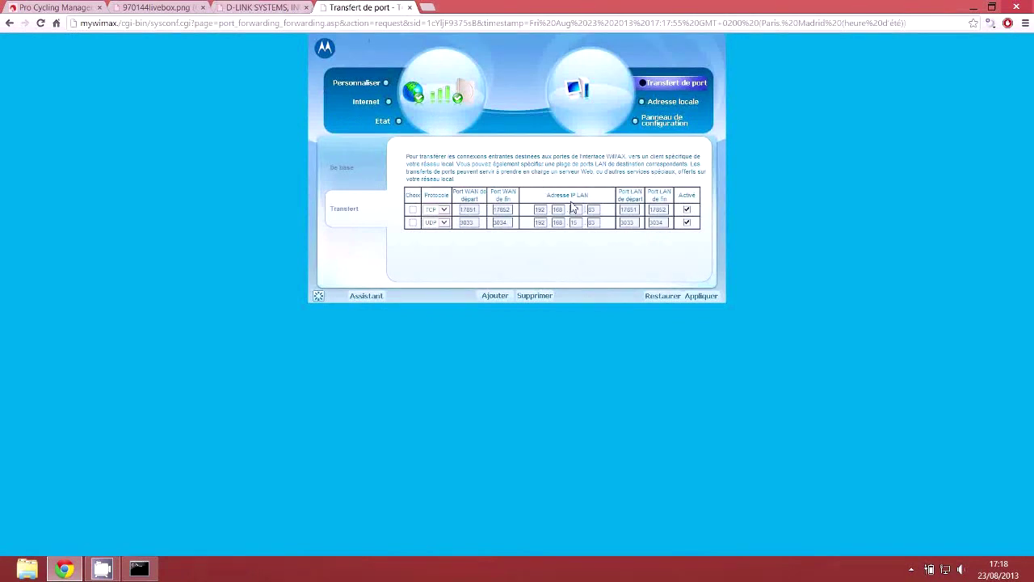
{"action": "left_click", "coordinate": [262, 10]}
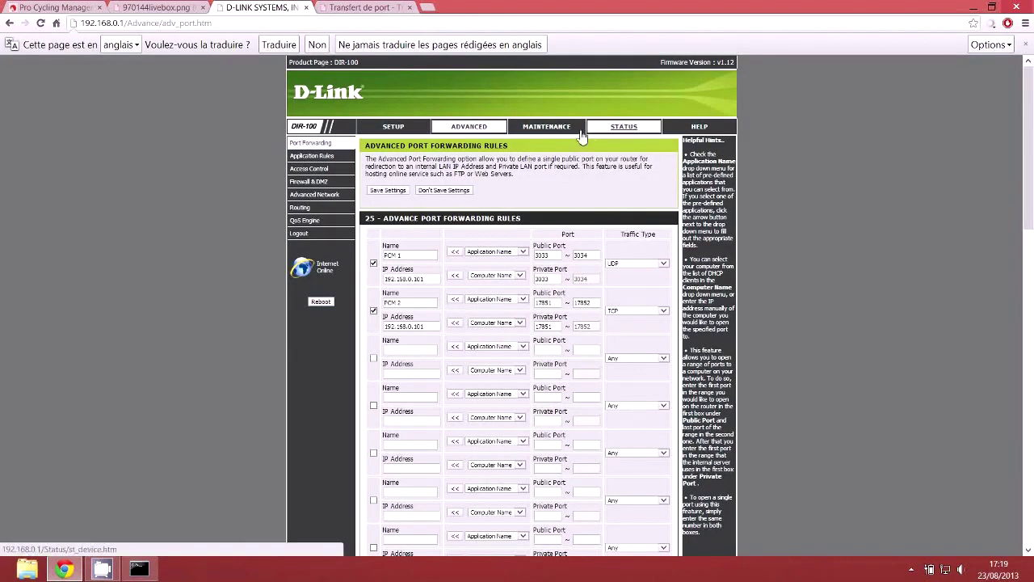
{"action": "left_click", "coordinate": [623, 132]}
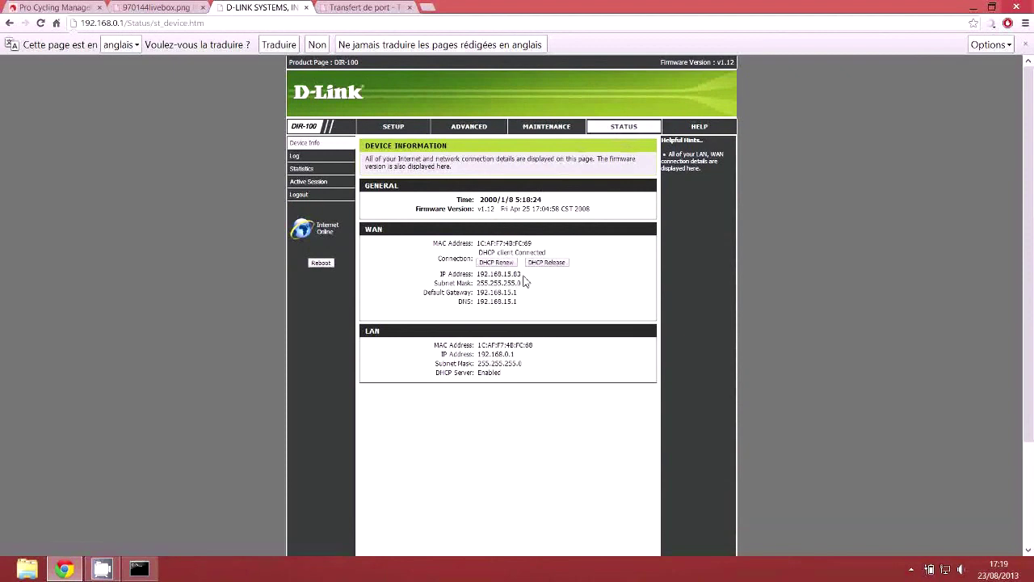
{"action": "left_click_drag", "start_coordinate": [521, 274], "coordinate": [479, 275]}
{"action": "left_click", "coordinate": [348, 7]}
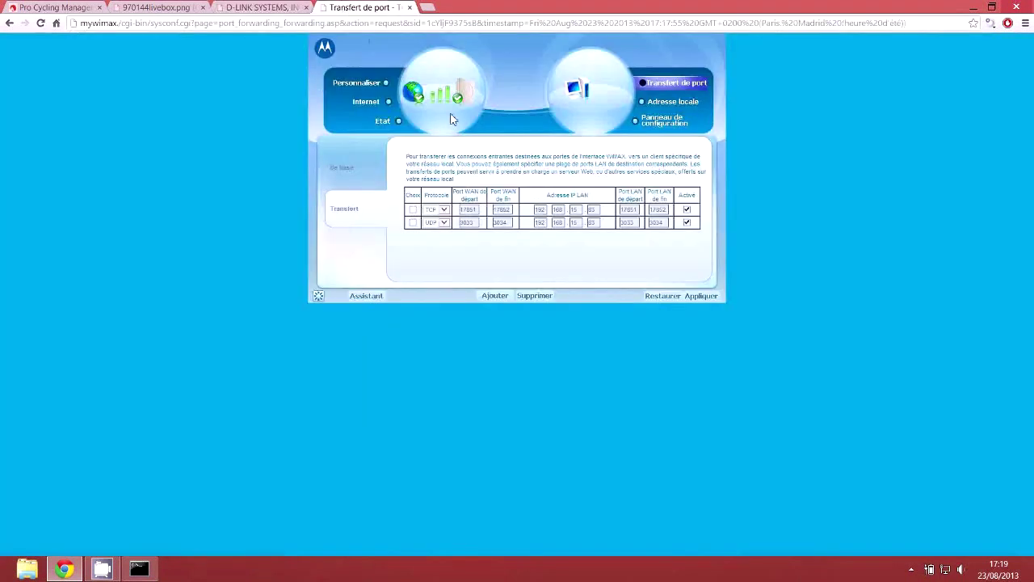
{"action": "left_click_drag", "start_coordinate": [589, 197], "coordinate": [547, 197]}
{"action": "left_click", "coordinate": [539, 199]}
{"action": "left_click", "coordinate": [257, 8]}
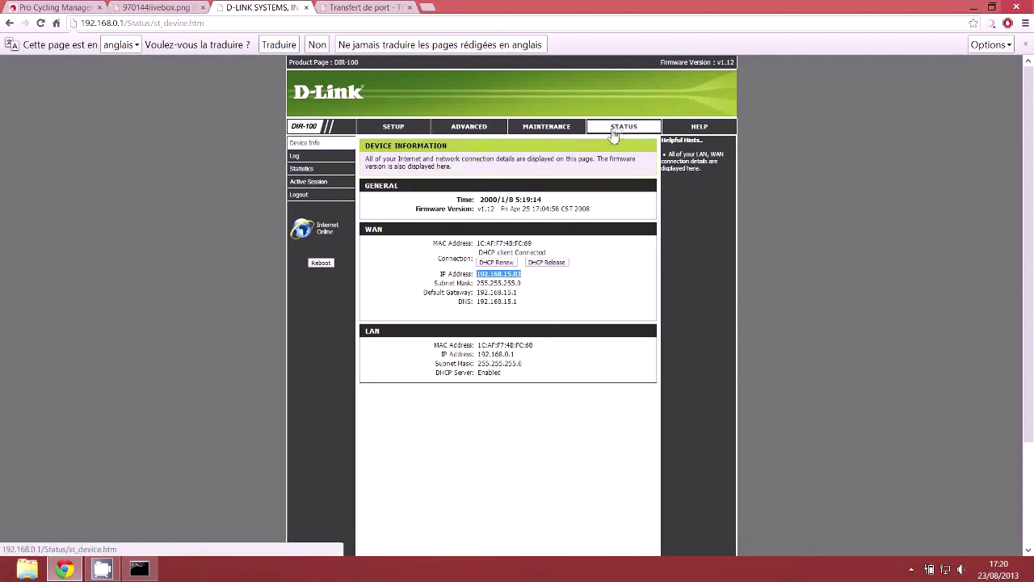
Check the D-Link MAINTENANCE and STATUS pages, then return to the WiMAX forwarding rules.
{"action": "left_click", "coordinate": [568, 132]}
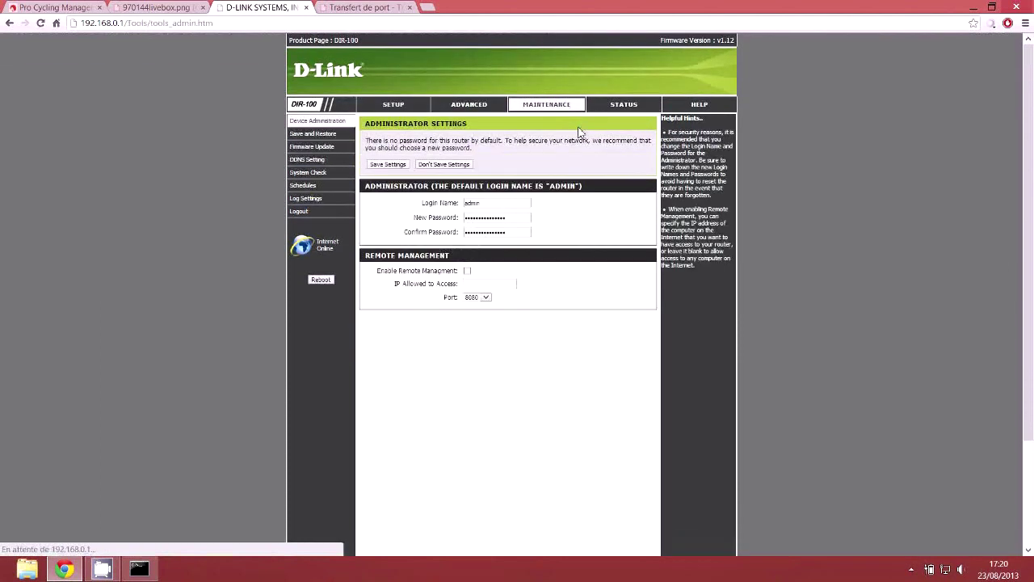
{"action": "left_click", "coordinate": [605, 129]}
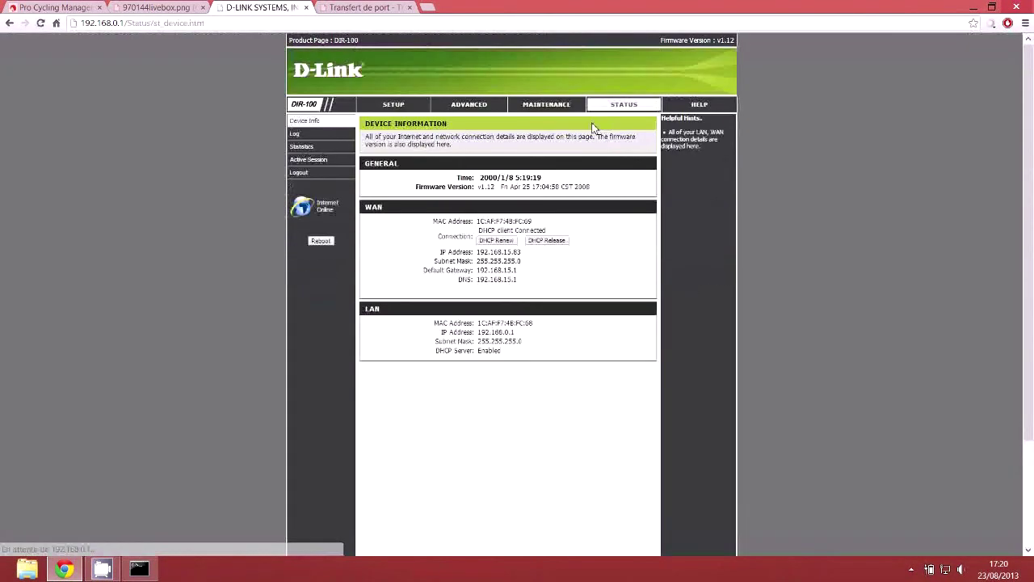
{"action": "left_click", "coordinate": [373, 6]}
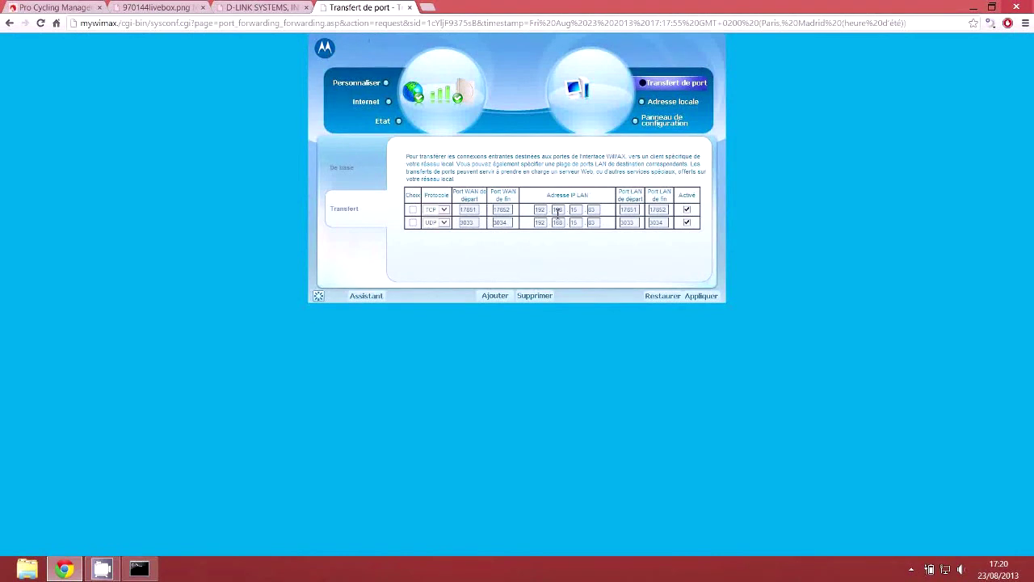
Select WAN start port 17851 in the WiMAX rules, then view the livebox PCM rules screenshot.
{"action": "left_click", "coordinate": [239, 8]}
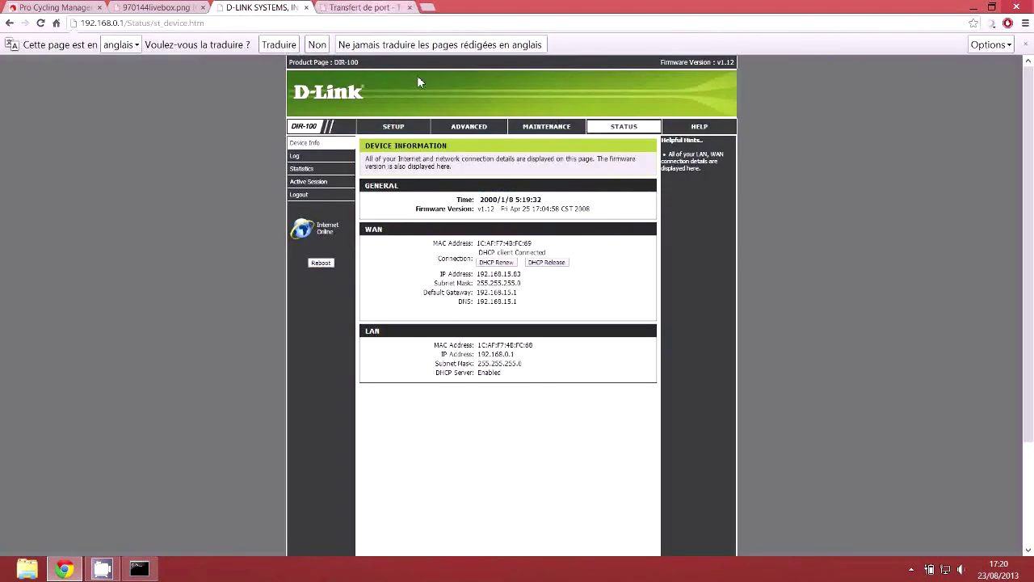
{"action": "left_click", "coordinate": [363, 7]}
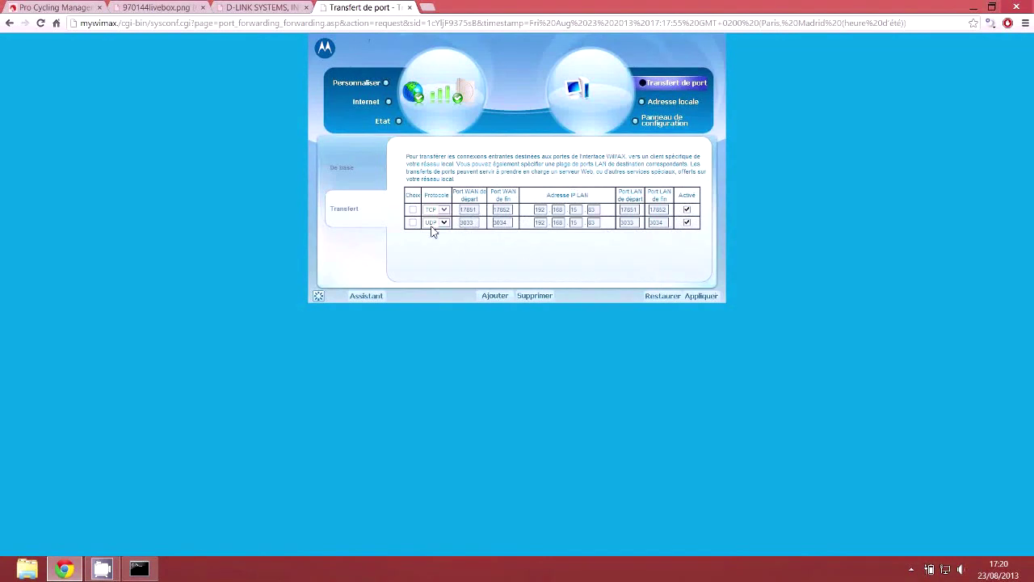
{"action": "left_click_drag", "start_coordinate": [476, 210], "coordinate": [454, 211]}
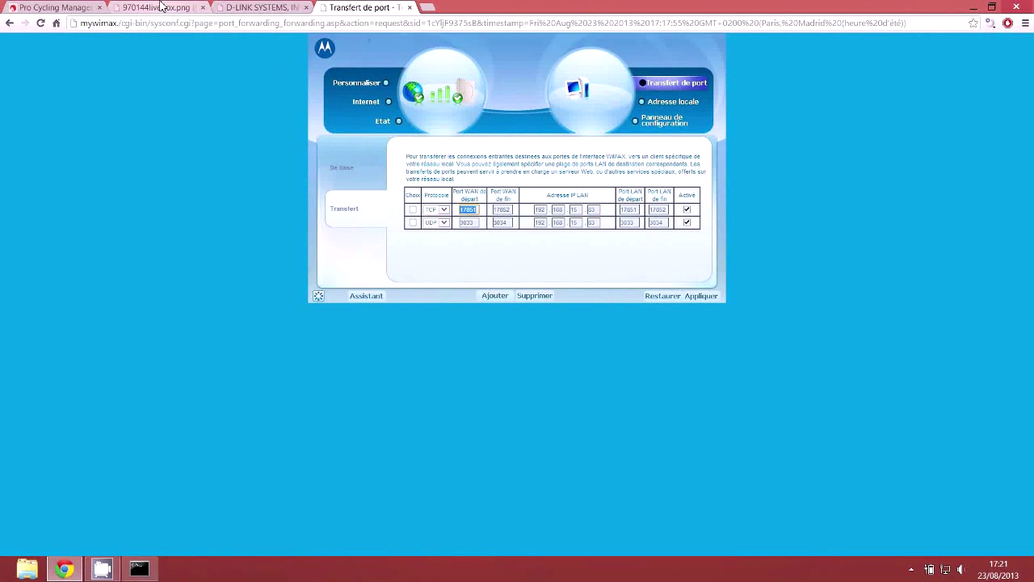
{"action": "left_click", "coordinate": [162, 7]}
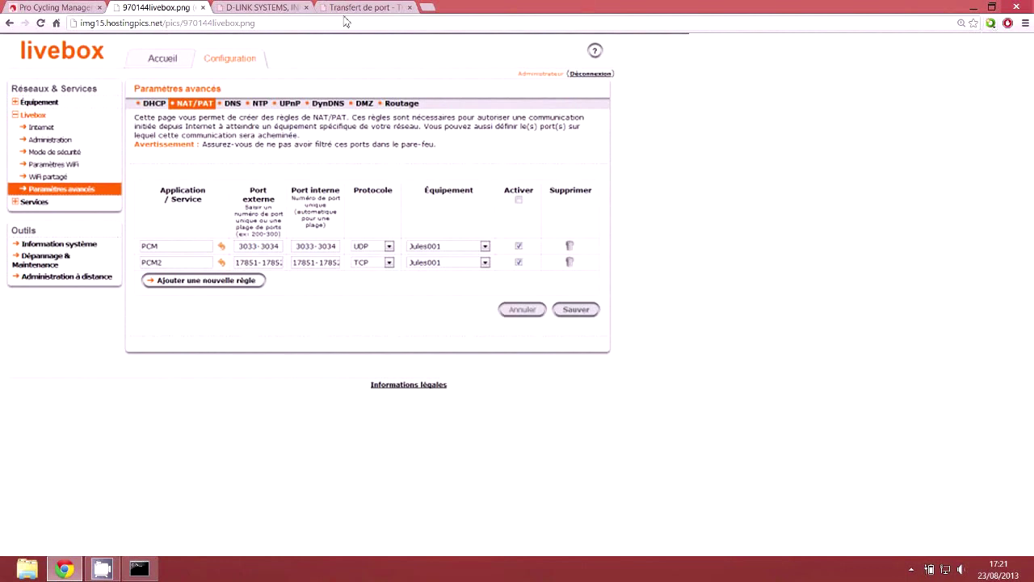
Close the livebox screenshot, scroll through the forum guide, and return to the D-Link status page.
{"action": "left_click", "coordinate": [203, 8]}
{"action": "left_click", "coordinate": [66, 6]}
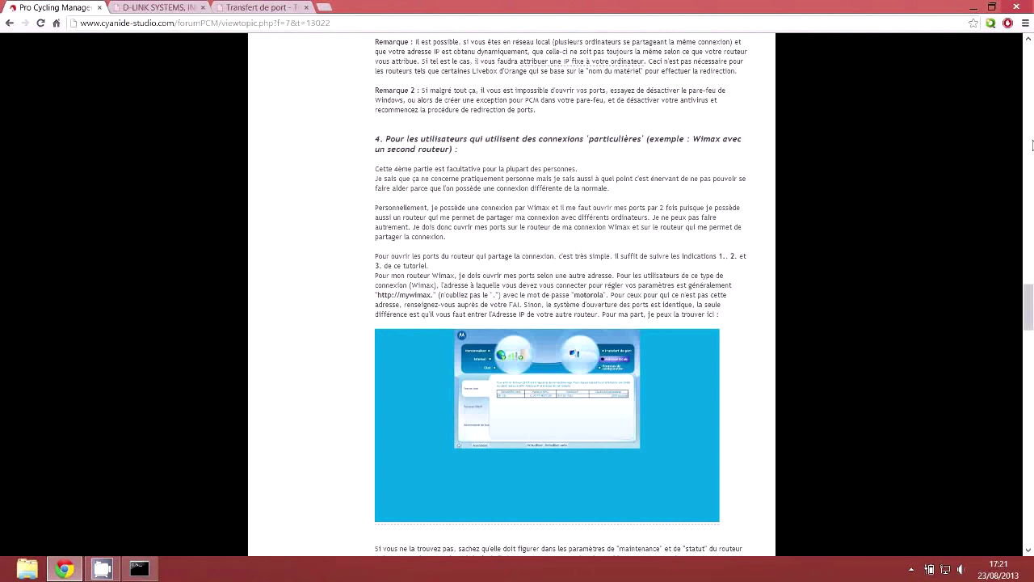
{"action": "left_click_drag", "start_coordinate": [1028, 291], "coordinate": [1016, 346]}
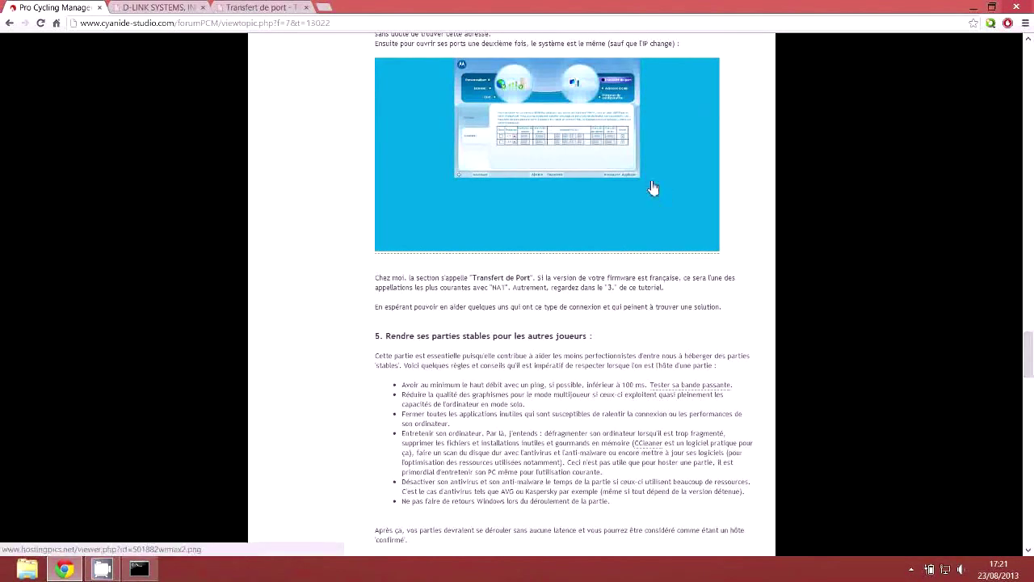
{"action": "left_click", "coordinate": [258, 9]}
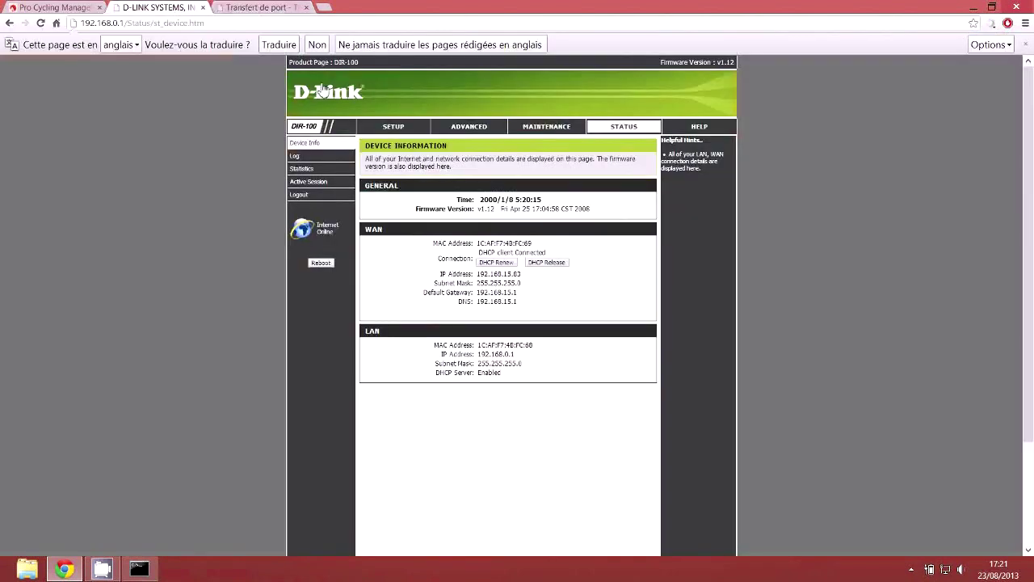
{"action": "left_click", "coordinate": [165, 8]}
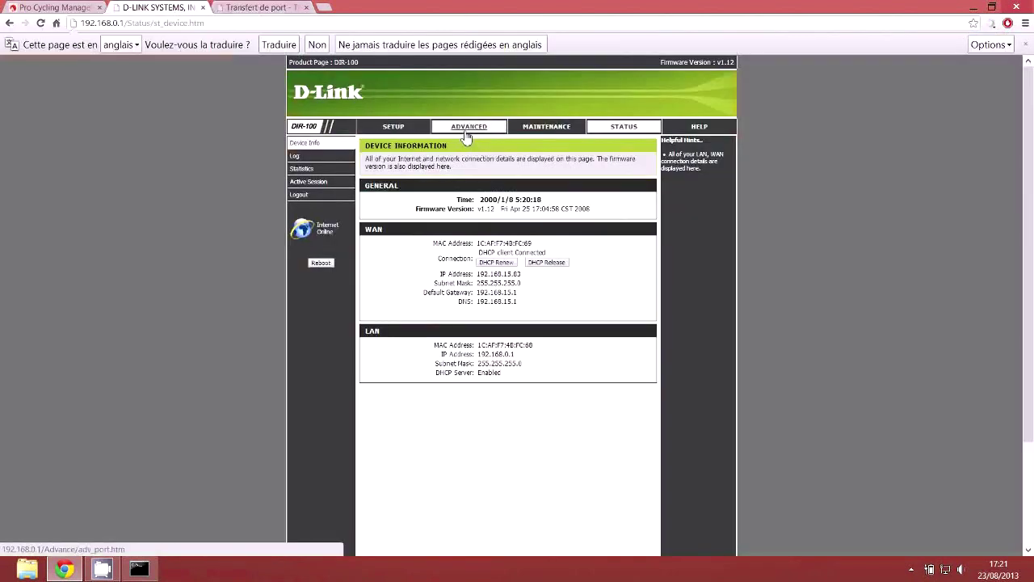
Show D-Link's PCM 1 and PCM 2 forwarding rules for 192.168.0.101 and check the ipconfig output.
{"action": "left_click", "coordinate": [467, 128]}
{"action": "key", "text": "ctrl+Tab"}
{"action": "key", "text": "ctrl+shift+Tab"}
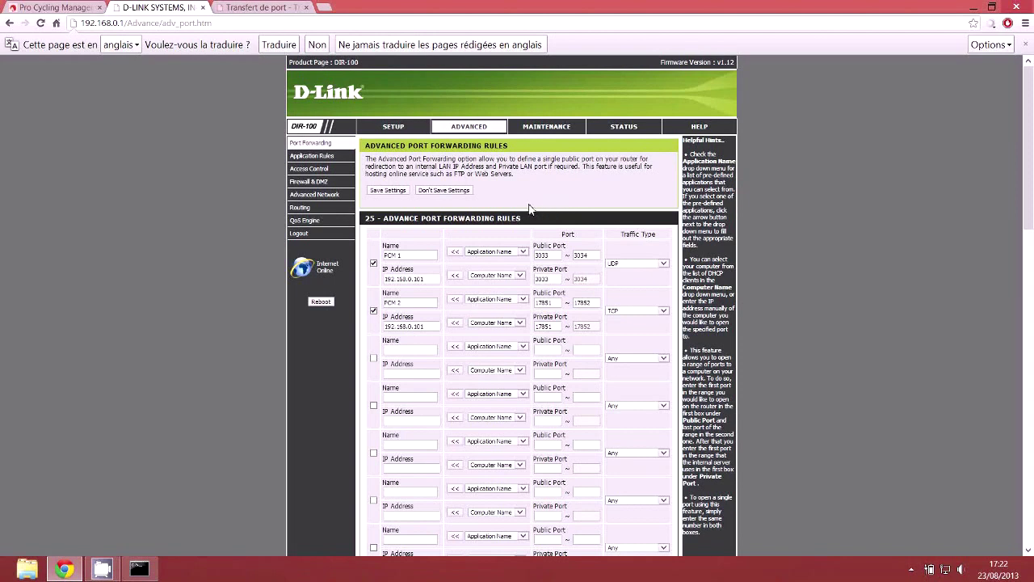
{"action": "left_click", "coordinate": [139, 569]}
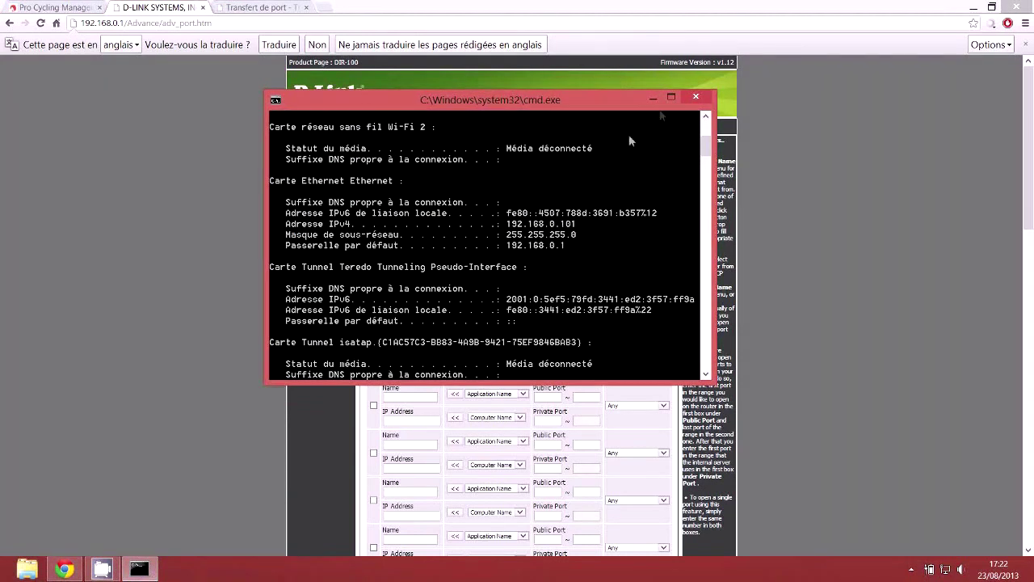
{"action": "left_click", "coordinate": [696, 98]}
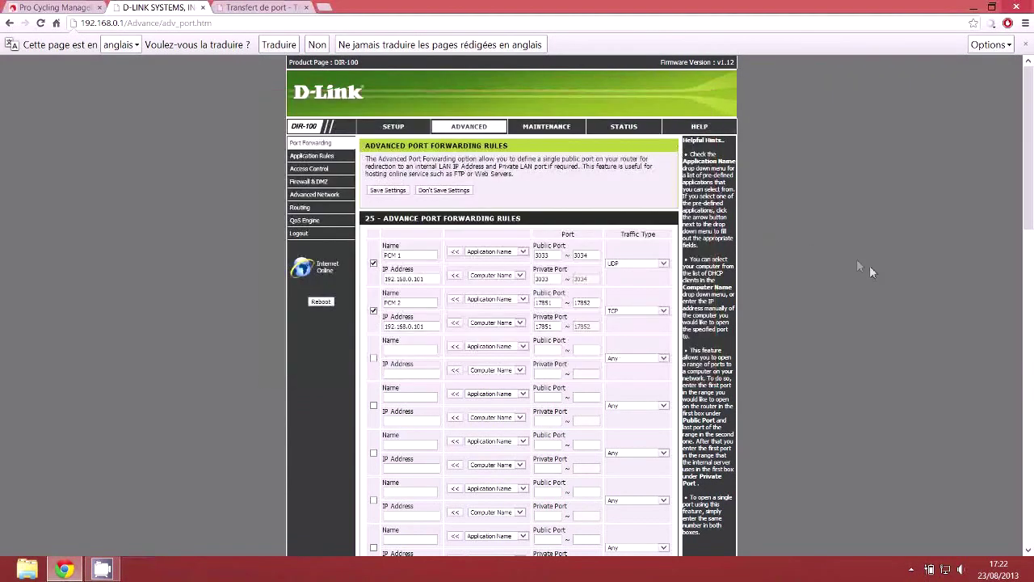